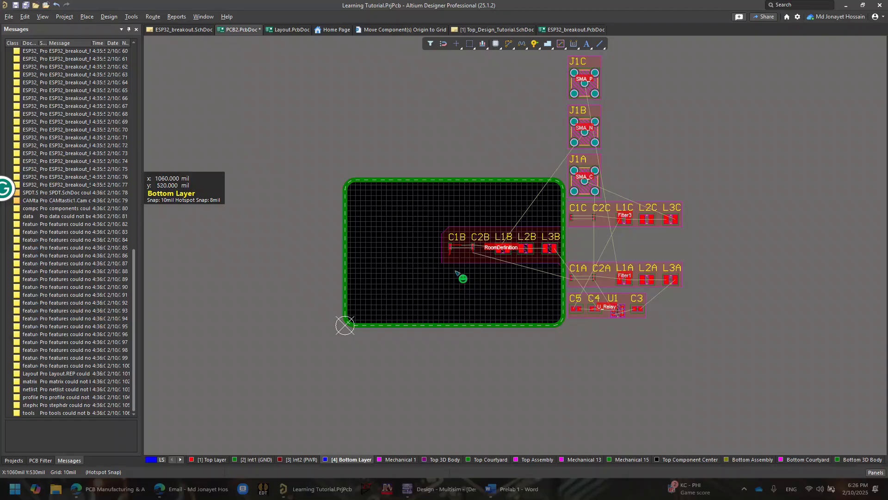
Delete the stub trace running down from the GND pad of C1B
{"action": "scroll", "coordinate": [466, 262], "scroll_direction": "up", "scroll_amount": 1}
{"action": "scroll", "coordinate": [467, 262], "scroll_direction": "up", "scroll_amount": 5, "text": "ctrl"}
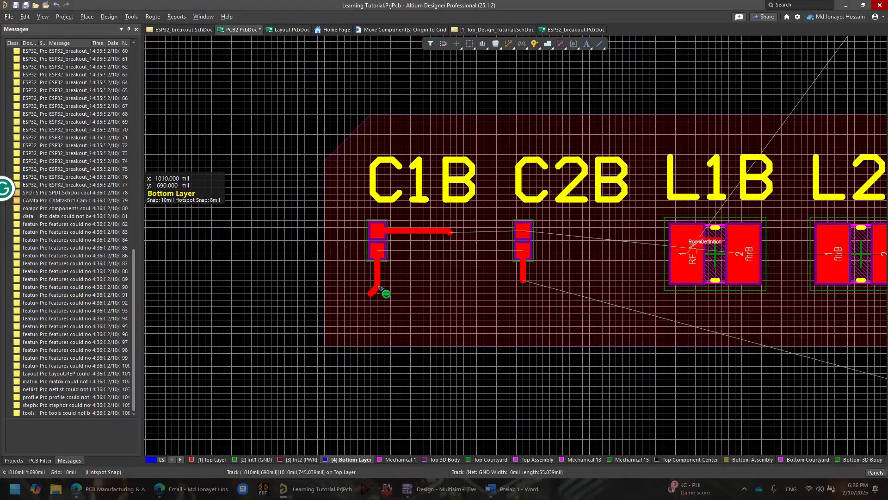
{"action": "left_click", "coordinate": [378, 286]}
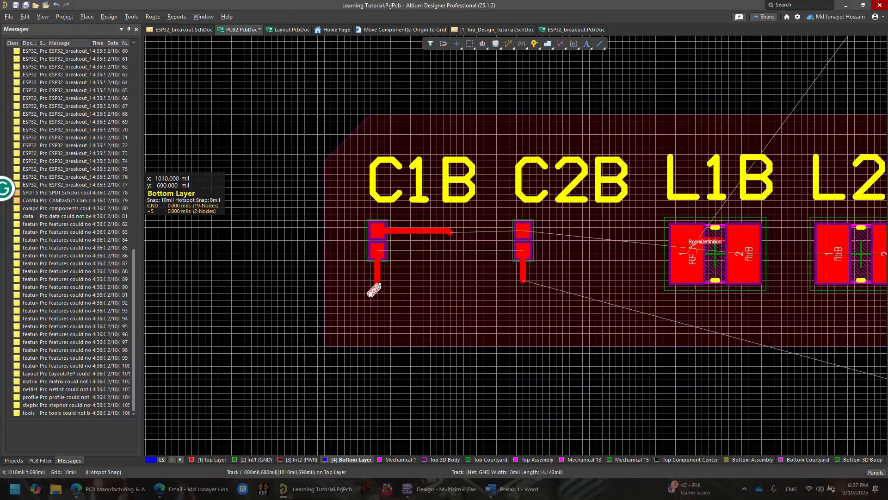
{"action": "key", "text": "Delete"}
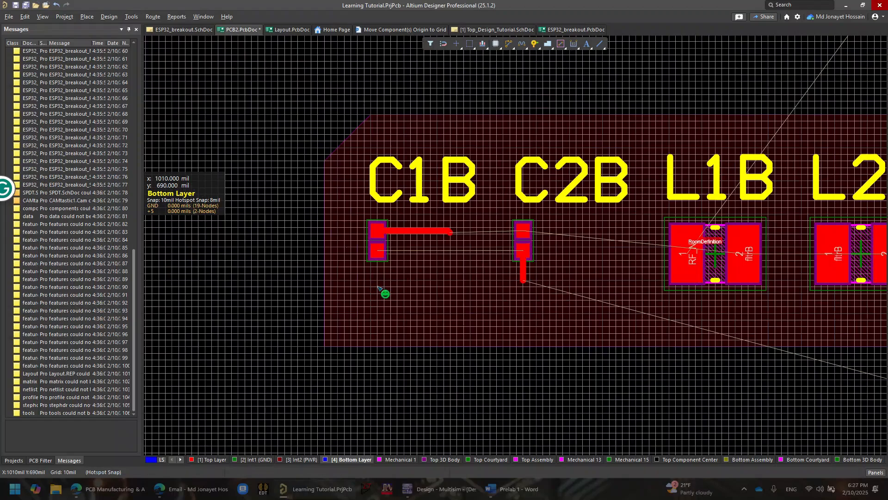
Place a via below C1B at about X 1010 mil, Y 660 mil
{"action": "left_click", "coordinate": [535, 44]}
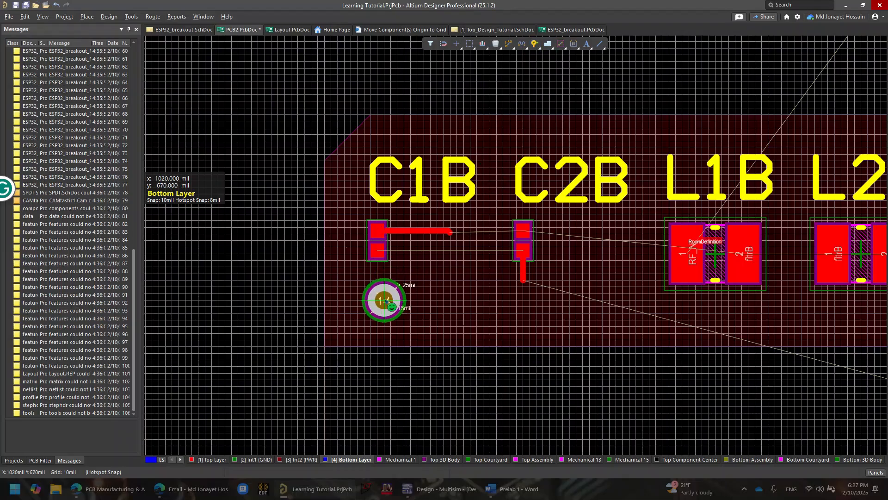
{"action": "left_click", "coordinate": [378, 309]}
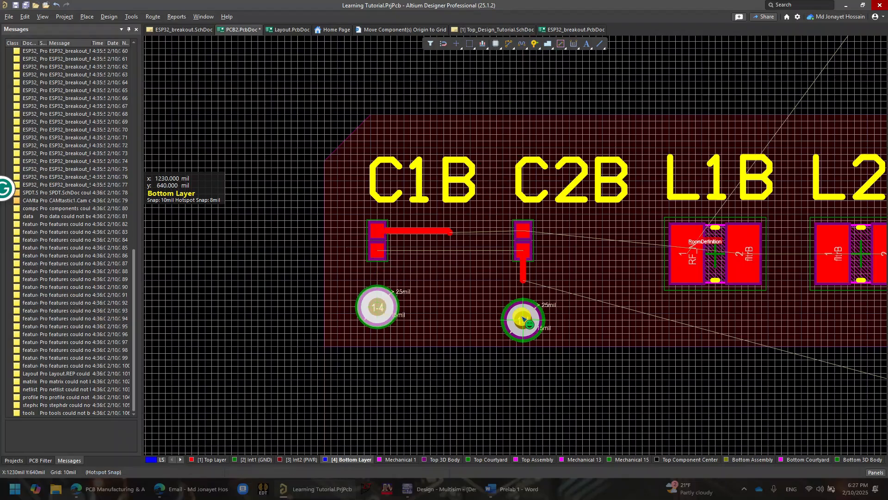
Open the properties of the via below C1B and examine its diameter and hole size
{"action": "scroll", "coordinate": [409, 320], "scroll_direction": "up", "scroll_amount": 5, "text": "ctrl"}
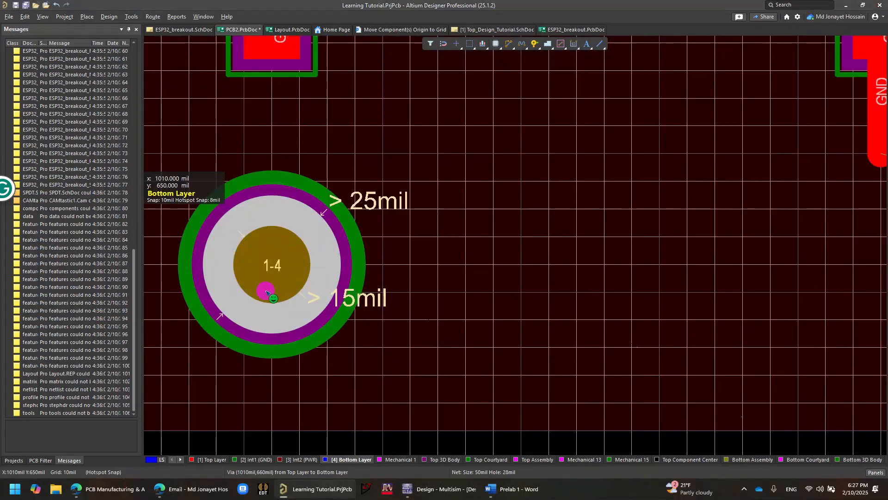
{"action": "left_click", "coordinate": [265, 292]}
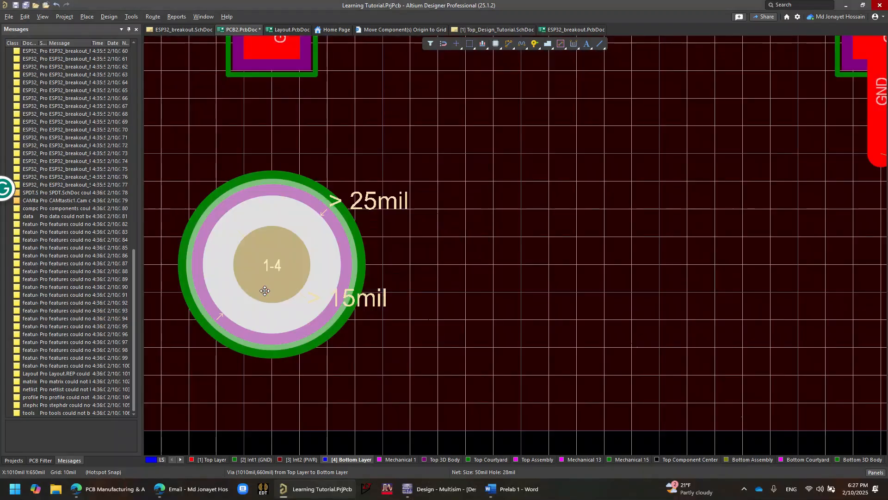
{"action": "double_click", "coordinate": [264, 289]}
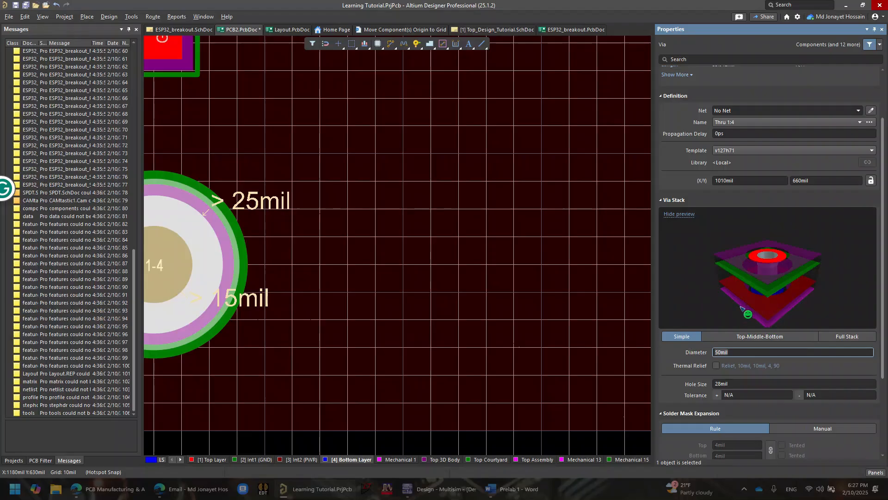
{"action": "scroll", "coordinate": [741, 308], "scroll_direction": "down", "scroll_amount": 1}
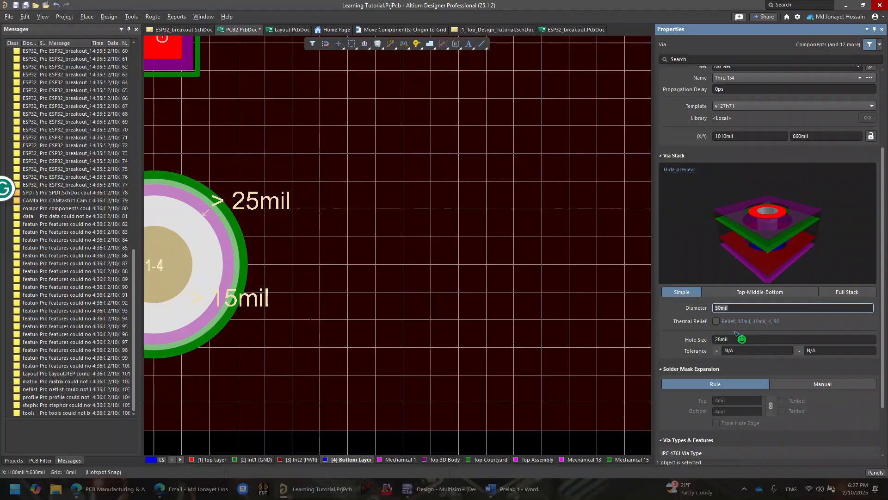
{"action": "scroll", "coordinate": [325, 391], "scroll_direction": "down", "scroll_amount": 3}
{"action": "scroll", "coordinate": [320, 356], "scroll_direction": "up", "scroll_amount": 1}
{"action": "scroll", "coordinate": [320, 353], "scroll_direction": "down", "scroll_amount": 2, "text": "ctrl"}
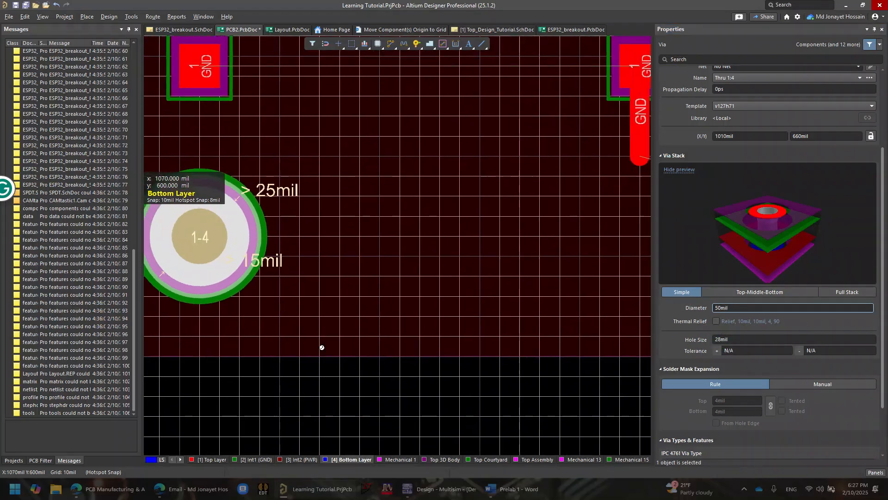
{"action": "scroll", "coordinate": [322, 347], "scroll_direction": "down", "scroll_amount": 1, "text": "ctrl"}
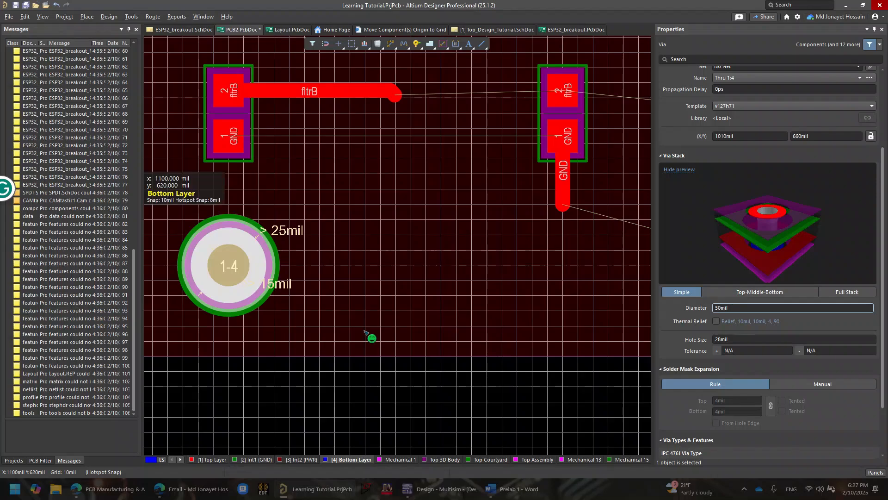
{"action": "scroll", "coordinate": [370, 337], "scroll_direction": "down", "scroll_amount": 2}
{"action": "scroll", "coordinate": [392, 289], "scroll_direction": "down", "scroll_amount": 8, "text": "ctrl"}
{"action": "scroll", "coordinate": [393, 289], "scroll_direction": "up", "scroll_amount": 11, "text": "ctrl"}
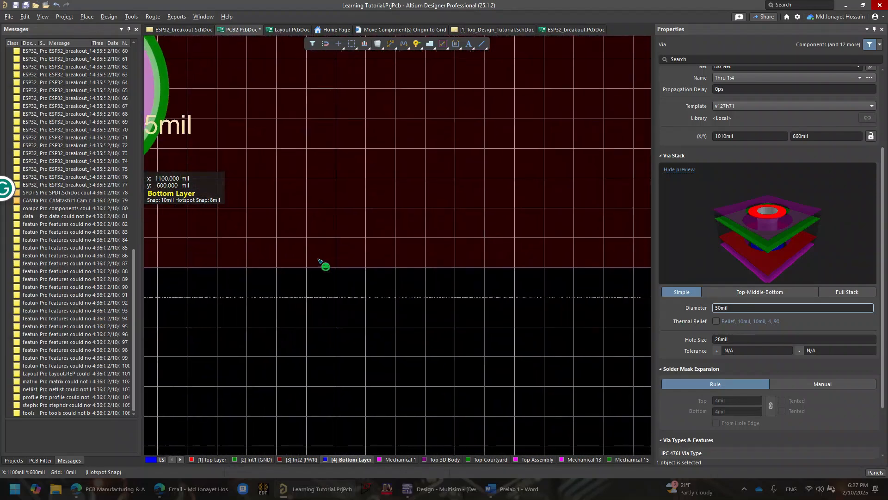
{"action": "right_click_drag", "start_coordinate": [320, 260], "coordinate": [684, 457]}
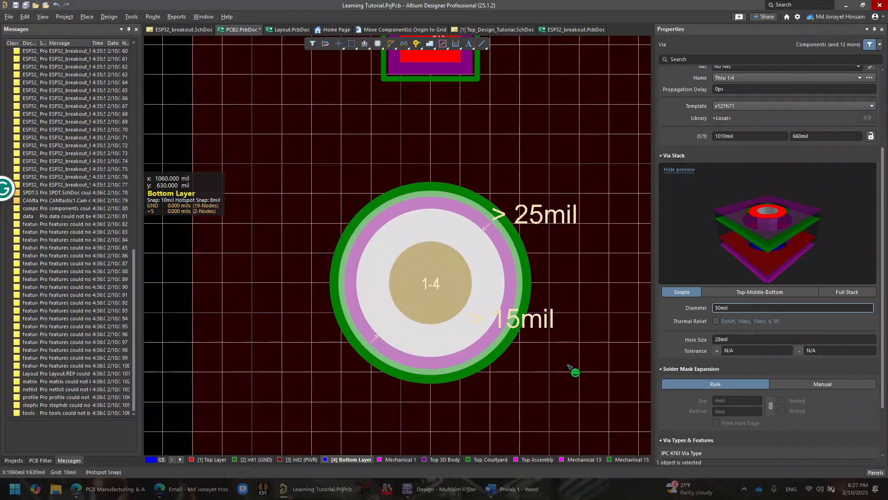
{"action": "scroll", "coordinate": [570, 368], "scroll_direction": "down", "scroll_amount": 10, "text": "ctrl"}
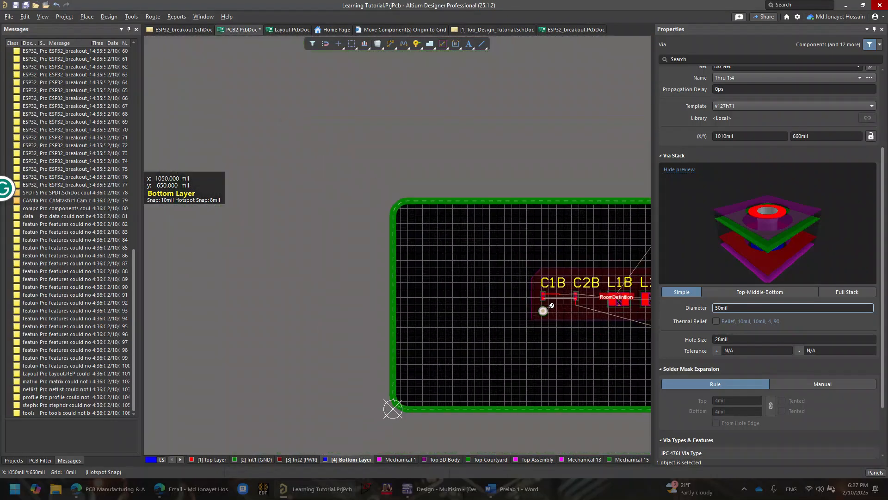
{"action": "scroll", "coordinate": [555, 309], "scroll_direction": "up", "scroll_amount": 6, "text": "ctrl"}
{"action": "right_click_drag", "start_coordinate": [518, 309], "coordinate": [441, 305]}
{"action": "left_click", "coordinate": [426, 309]}
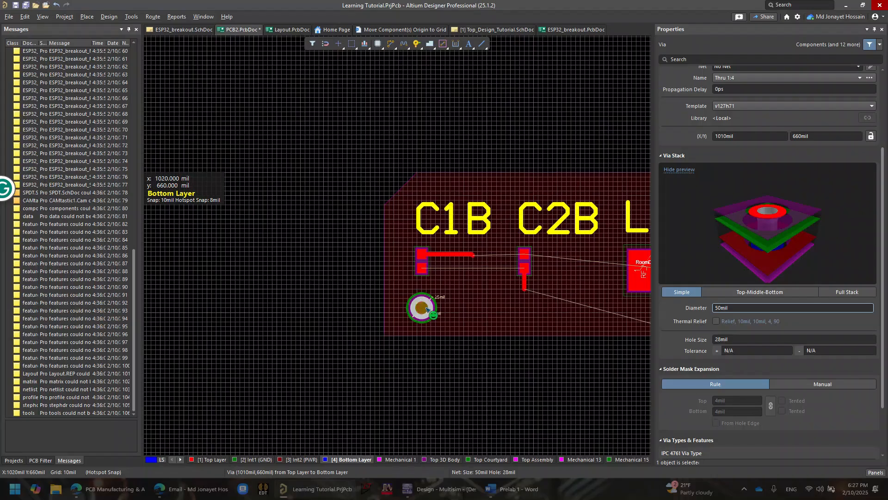
{"action": "left_click", "coordinate": [426, 309]}
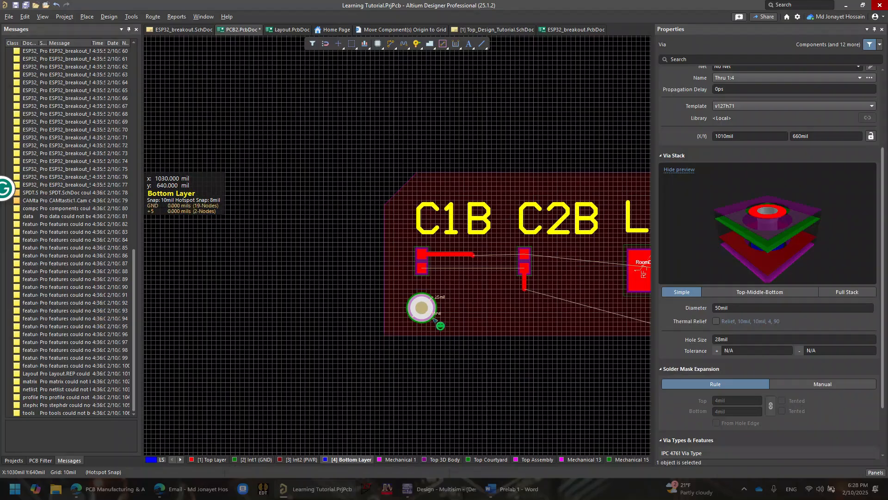
{"action": "scroll", "coordinate": [435, 319], "scroll_direction": "up", "scroll_amount": 5, "text": "ctrl"}
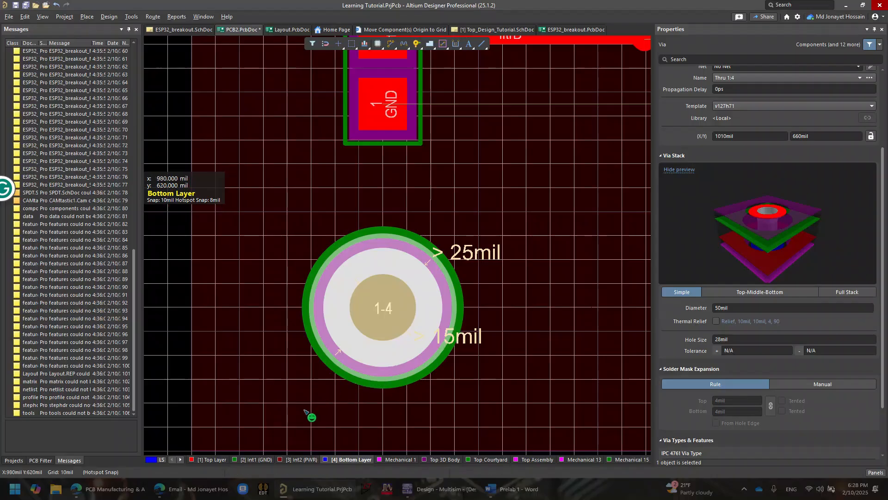
Switch to the JLCPCB capabilities page in the browser and look over the board, copper and drilling specifications
{"action": "mouse_move", "coordinate": [134, 491]}
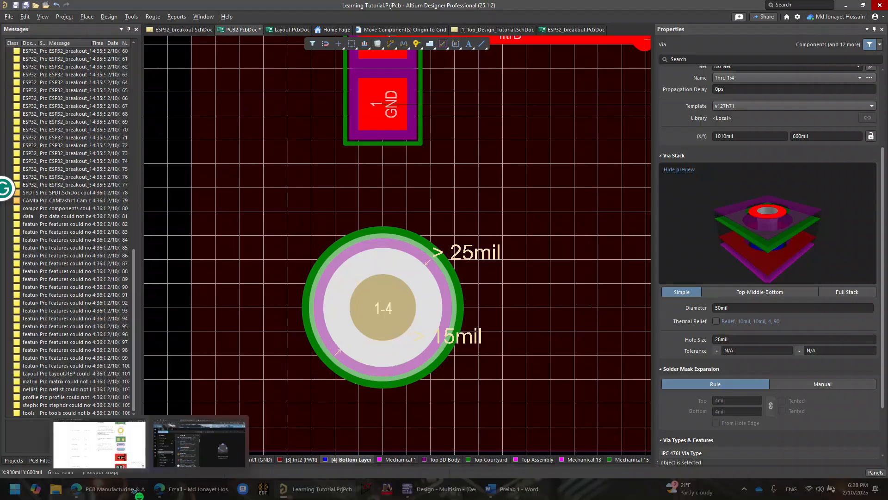
{"action": "left_click", "coordinate": [127, 451]}
{"action": "scroll", "coordinate": [234, 413], "scroll_direction": "up", "scroll_amount": 12}
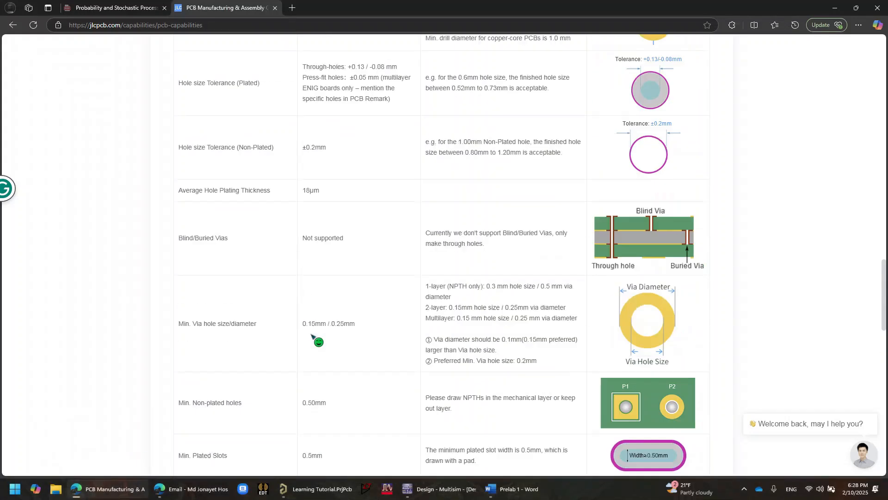
{"action": "scroll", "coordinate": [270, 337], "scroll_direction": "up", "scroll_amount": 6}
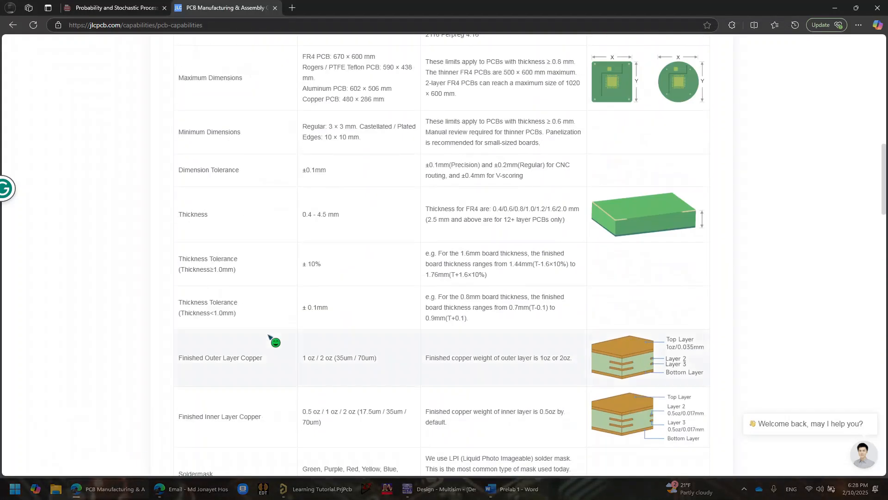
{"action": "scroll", "coordinate": [270, 338], "scroll_direction": "down", "scroll_amount": 7}
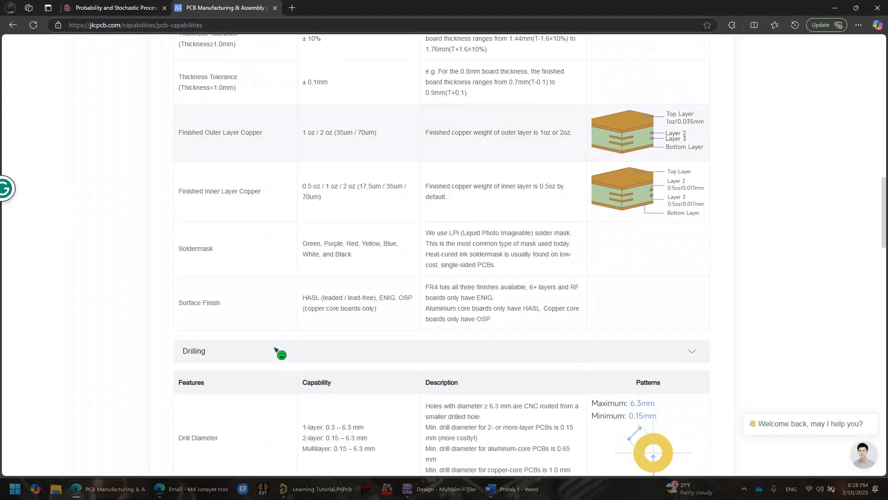
{"action": "scroll", "coordinate": [278, 350], "scroll_direction": "down", "scroll_amount": 5}
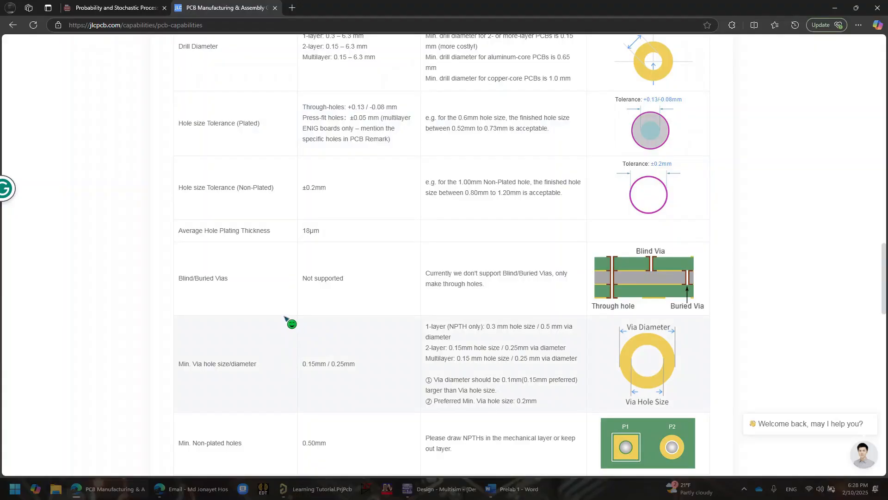
Examine the minimum via hole size and diameter entry in the manufacturer's drilling table
{"action": "scroll", "coordinate": [297, 286], "scroll_direction": "up", "scroll_amount": 15}
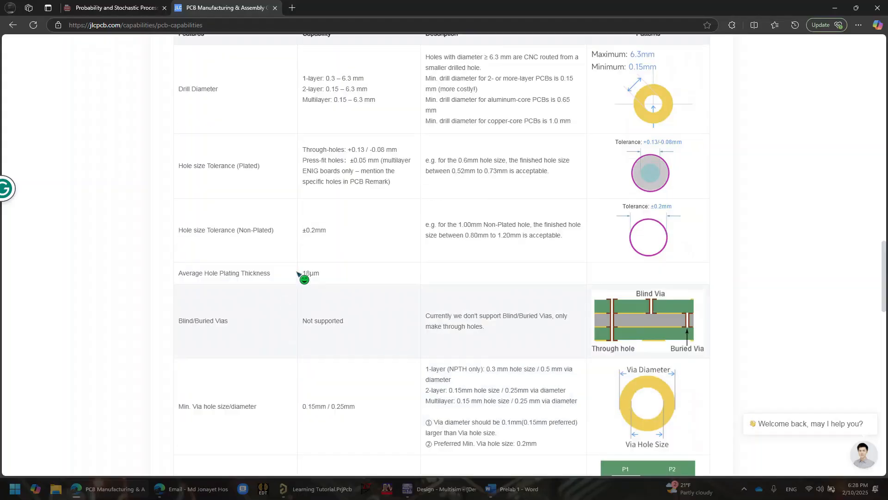
{"action": "scroll", "coordinate": [241, 257], "scroll_direction": "down", "scroll_amount": 10}
{"action": "scroll", "coordinate": [259, 259], "scroll_direction": "down", "scroll_amount": 8}
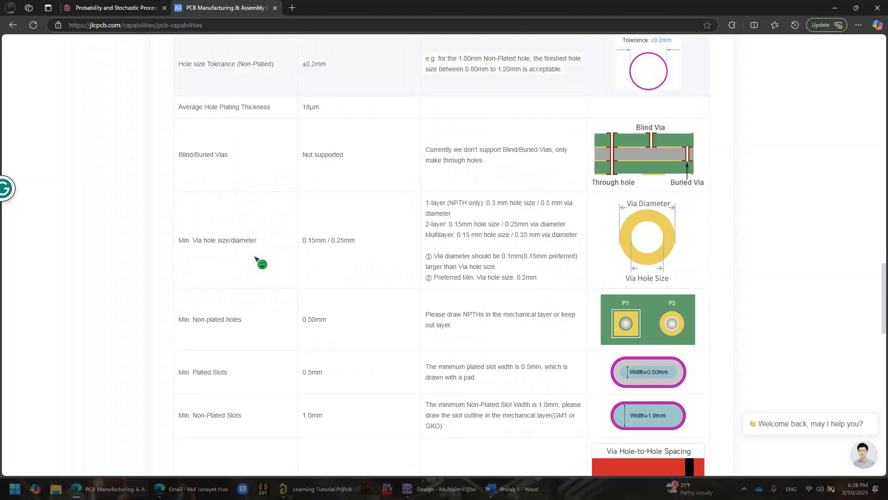
{"action": "scroll", "coordinate": [268, 231], "scroll_direction": "up", "scroll_amount": 5}
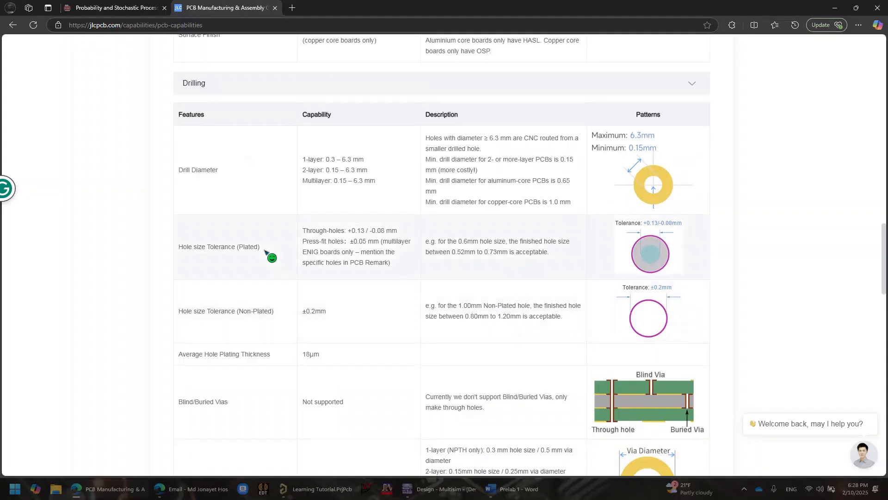
{"action": "scroll", "coordinate": [266, 254], "scroll_direction": "down", "scroll_amount": 7}
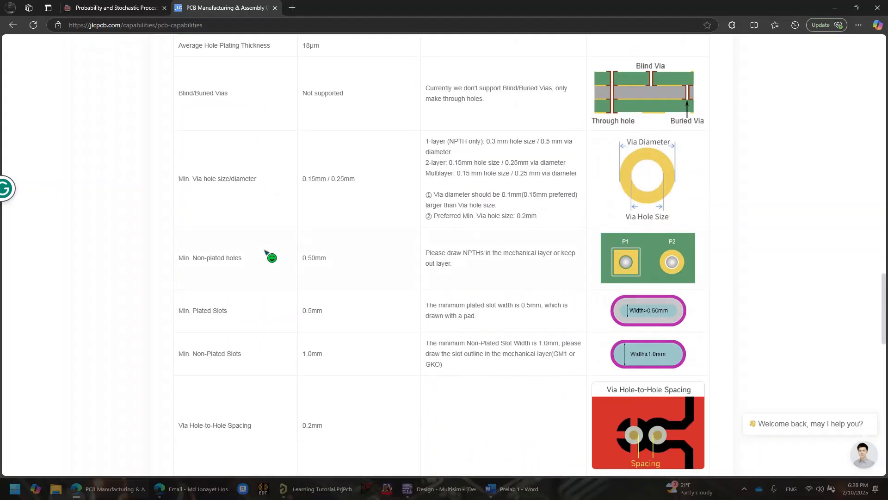
{"action": "left_click_drag", "start_coordinate": [180, 182], "coordinate": [287, 180]}
{"action": "left_click", "coordinate": [296, 189]}
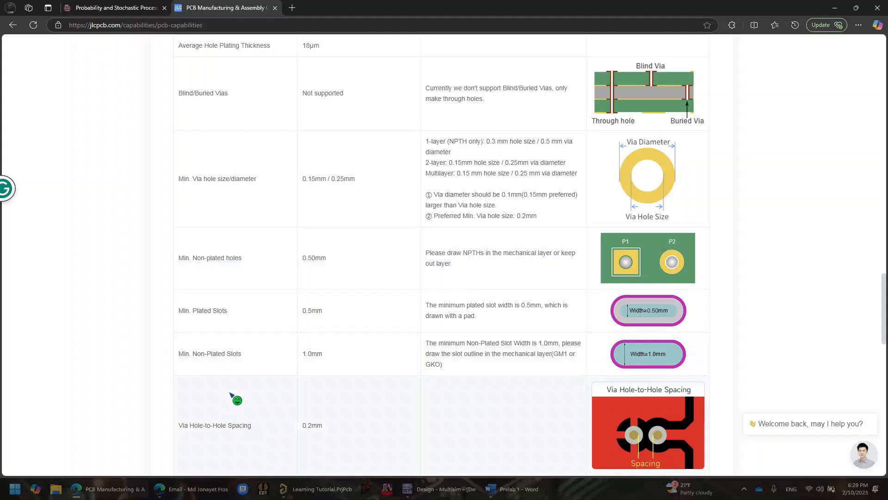
{"action": "scroll", "coordinate": [244, 261], "scroll_direction": "up", "scroll_amount": 5}
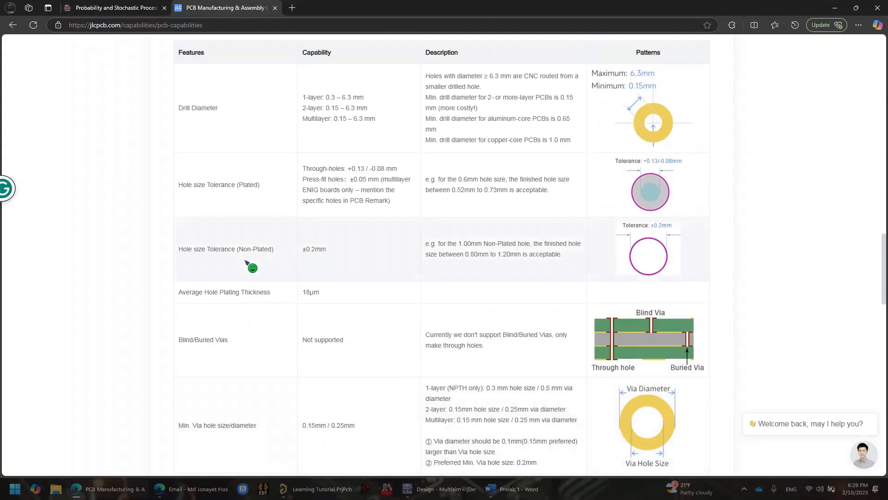
{"action": "scroll", "coordinate": [247, 262], "scroll_direction": "down", "scroll_amount": 3}
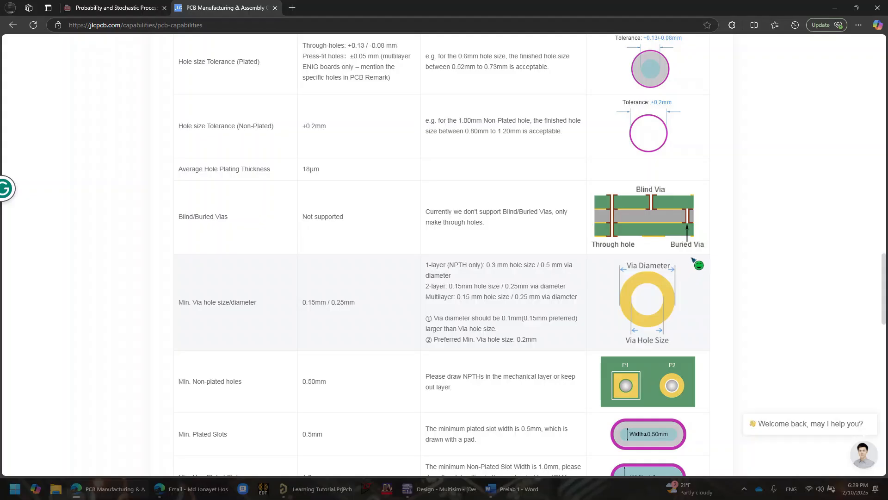
Return to Altium Designer and delete the via below C1B
{"action": "left_click", "coordinate": [835, 8]}
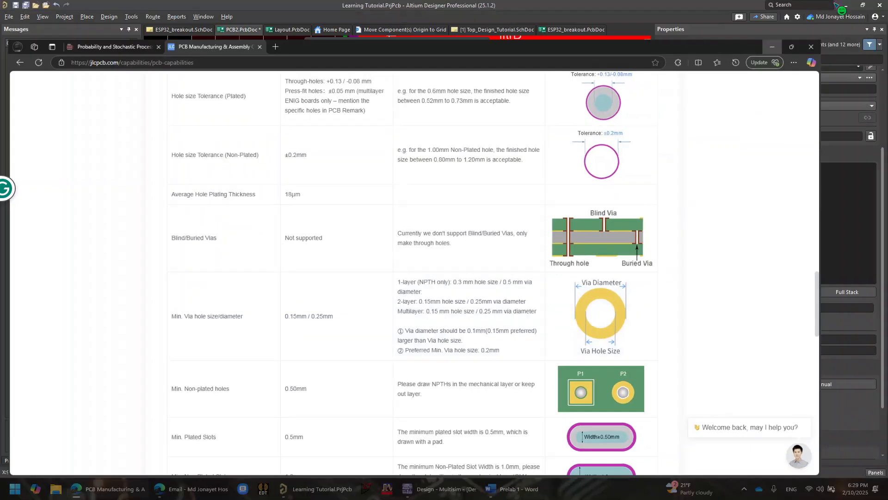
{"action": "scroll", "coordinate": [386, 281], "scroll_direction": "down", "scroll_amount": 2}
{"action": "scroll", "coordinate": [386, 281], "scroll_direction": "up", "scroll_amount": 1}
{"action": "left_click", "coordinate": [379, 283]}
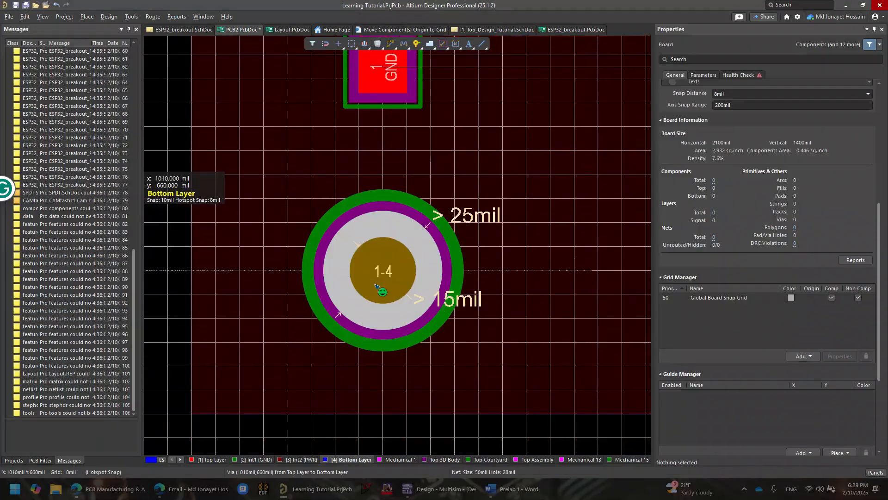
{"action": "left_click", "coordinate": [375, 275]}
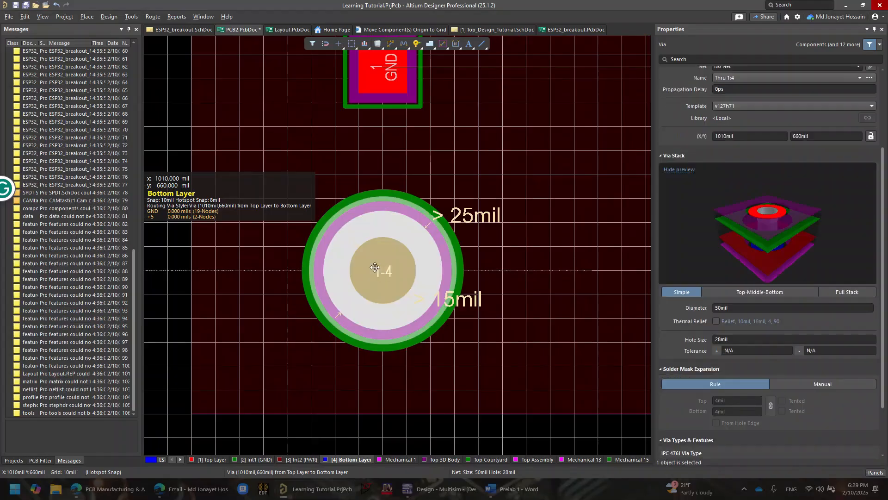
{"action": "key", "text": "Delete"}
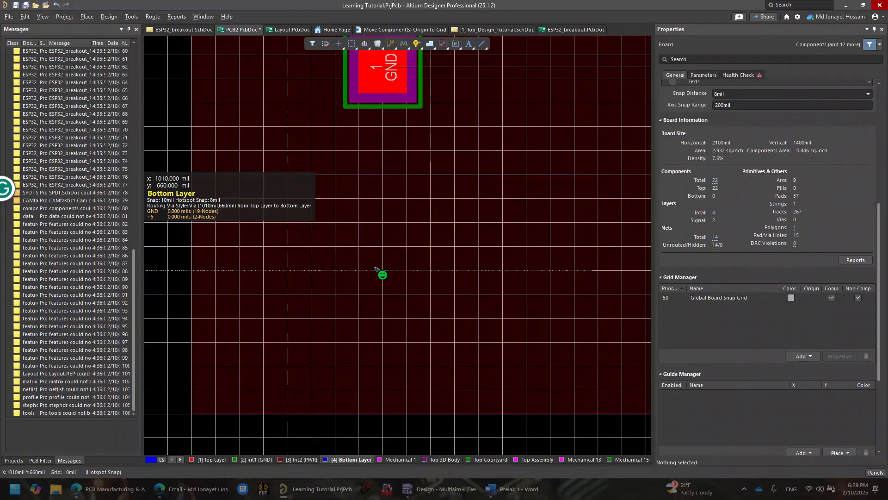
Place a via below C1B at X 1010 mil, Y 630 mil
{"action": "scroll", "coordinate": [376, 269], "scroll_direction": "down", "scroll_amount": 4, "text": "ctrl"}
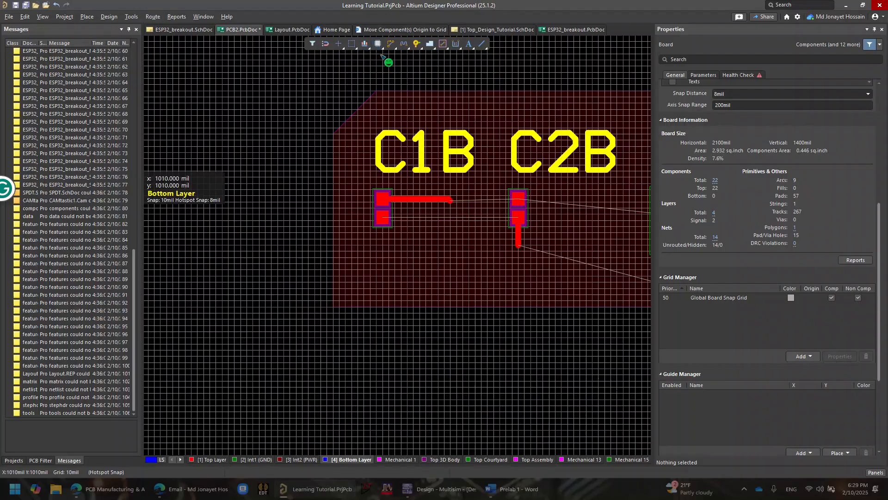
{"action": "left_click", "coordinate": [416, 43]}
{"action": "left_click", "coordinate": [385, 292]}
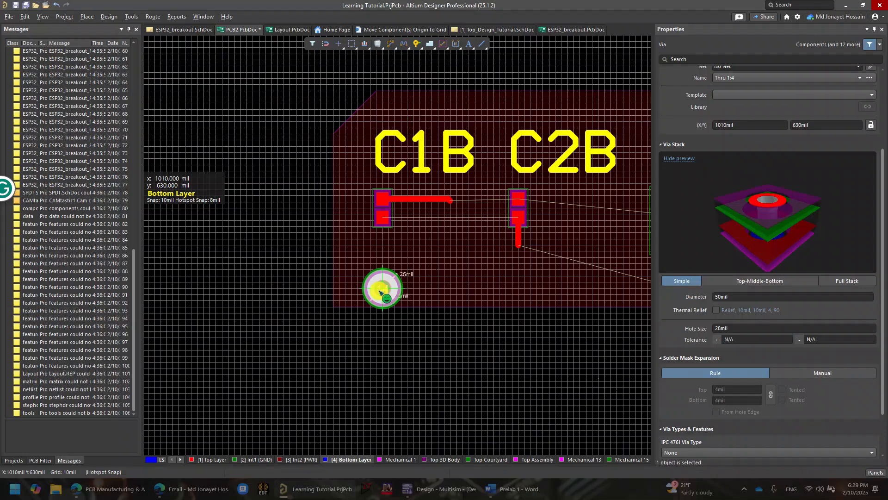
End via placement and select the placed via below C1B to show its properties
{"action": "right_click", "coordinate": [384, 292]}
{"action": "scroll", "coordinate": [377, 325], "scroll_direction": "up", "scroll_amount": 5, "text": "ctrl"}
{"action": "left_click", "coordinate": [416, 266]}
{"action": "middle_click_drag", "start_coordinate": [416, 266], "coordinate": [438, 337]}
{"action": "right_click_drag", "start_coordinate": [443, 288], "coordinate": [439, 496]}
{"action": "middle_click_drag", "start_coordinate": [432, 230], "coordinate": [431, 250]}
{"action": "scroll", "coordinate": [432, 250], "scroll_direction": "down", "scroll_amount": 3, "text": "ctrl"}
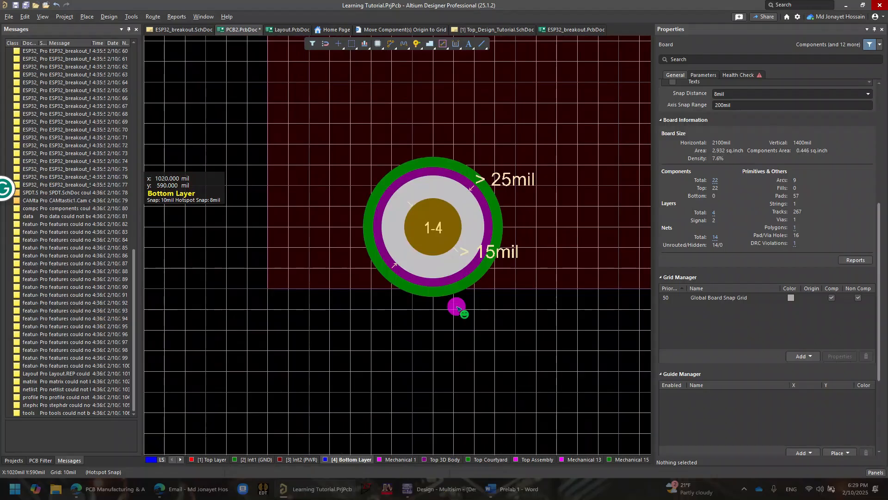
{"action": "left_click", "coordinate": [442, 195]}
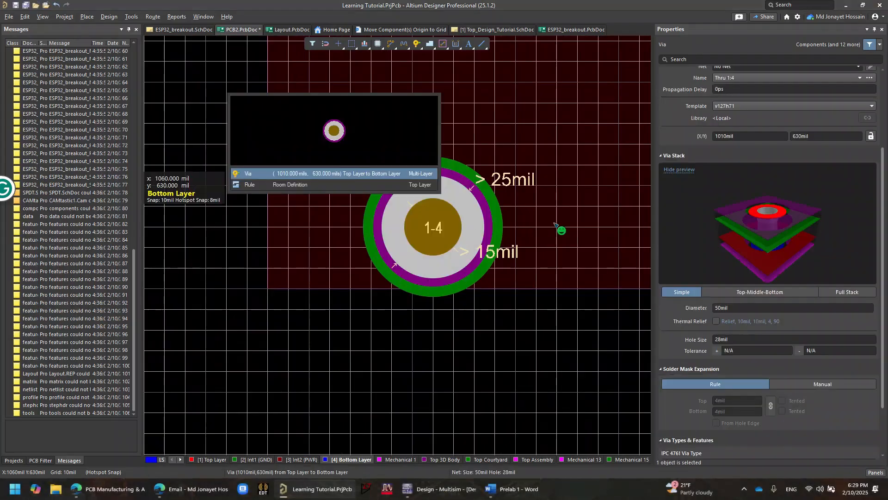
{"action": "left_click", "coordinate": [687, 123]}
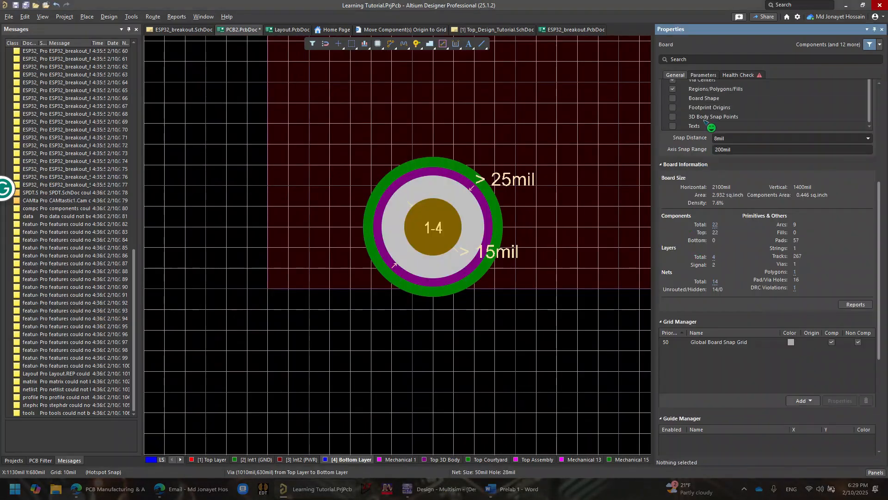
{"action": "scroll", "coordinate": [737, 134], "scroll_direction": "up", "scroll_amount": 2}
{"action": "left_click", "coordinate": [438, 228]}
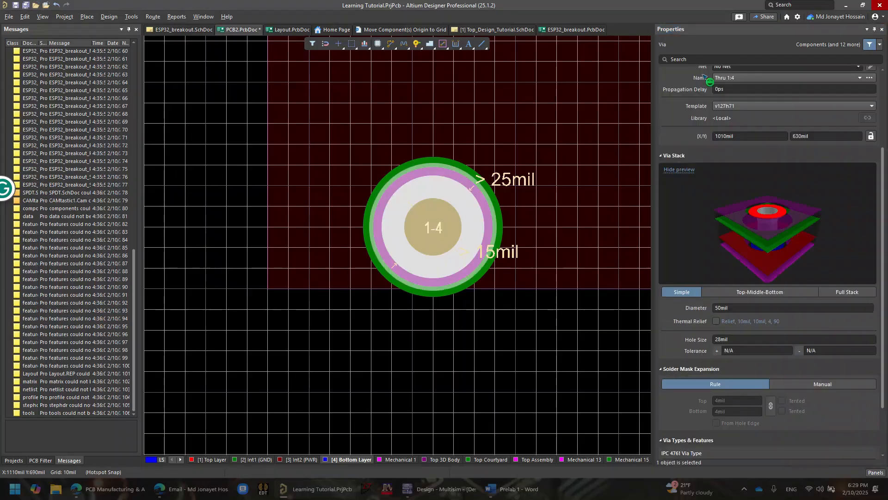
Review the net choices for the selected via and expand its net information to include maximum current and resistance
{"action": "scroll", "coordinate": [749, 99], "scroll_direction": "up", "scroll_amount": 3}
{"action": "left_click", "coordinate": [857, 133]}
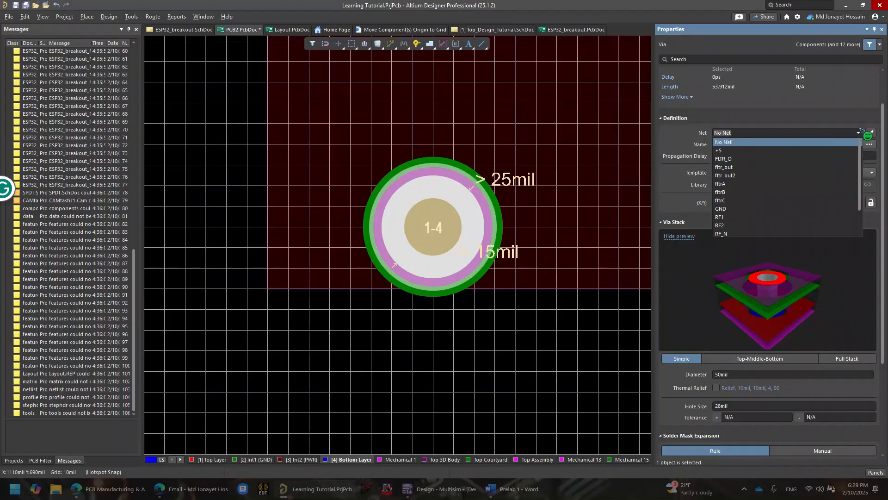
{"action": "left_click", "coordinate": [863, 131]}
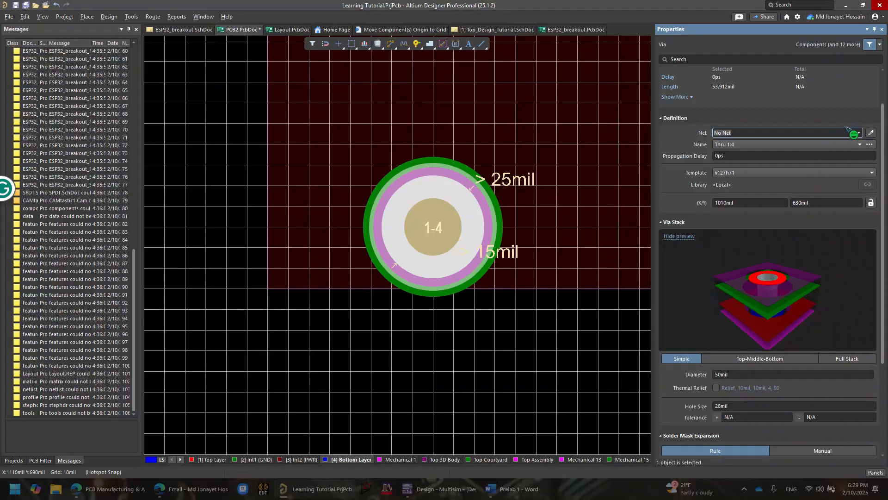
{"action": "left_click", "coordinate": [871, 133]}
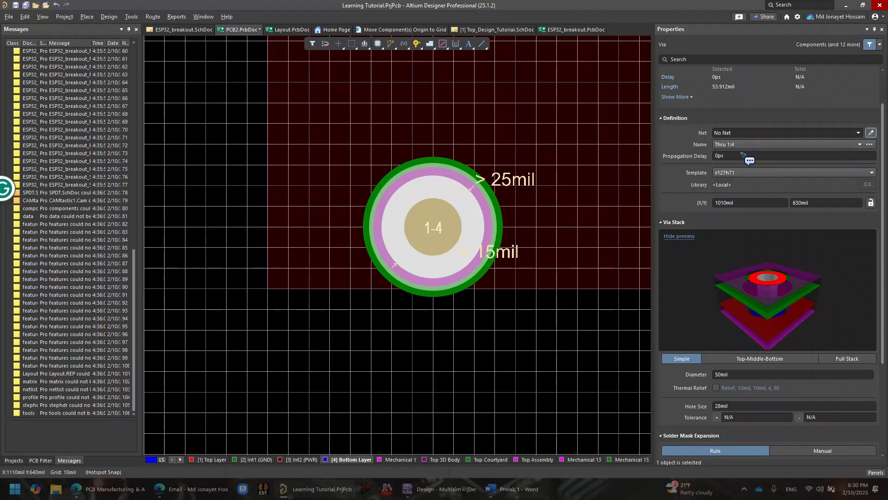
{"action": "scroll", "coordinate": [748, 154], "scroll_direction": "up", "scroll_amount": 2}
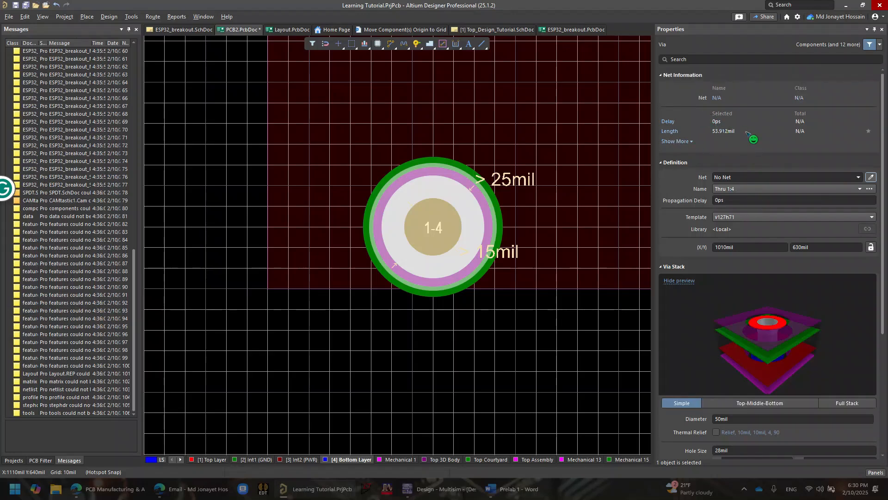
{"action": "left_click", "coordinate": [678, 141]}
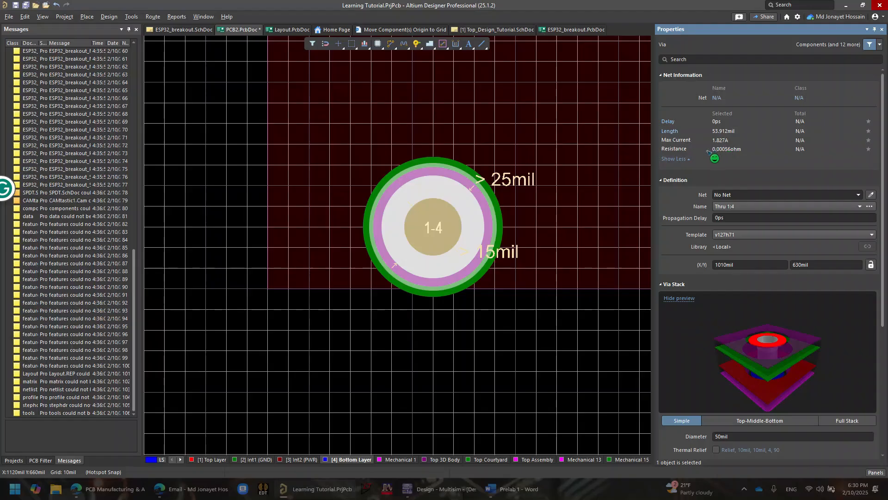
Try the Top-Middle-Bottom and Full Stack modes for the via stack, and return it to Simple
{"action": "scroll", "coordinate": [710, 154], "scroll_direction": "down", "scroll_amount": 1}
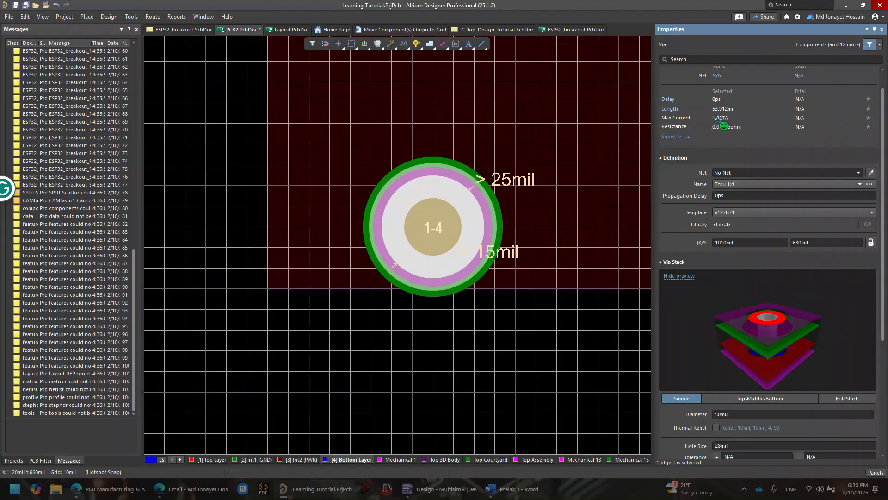
{"action": "scroll", "coordinate": [749, 167], "scroll_direction": "down", "scroll_amount": 6}
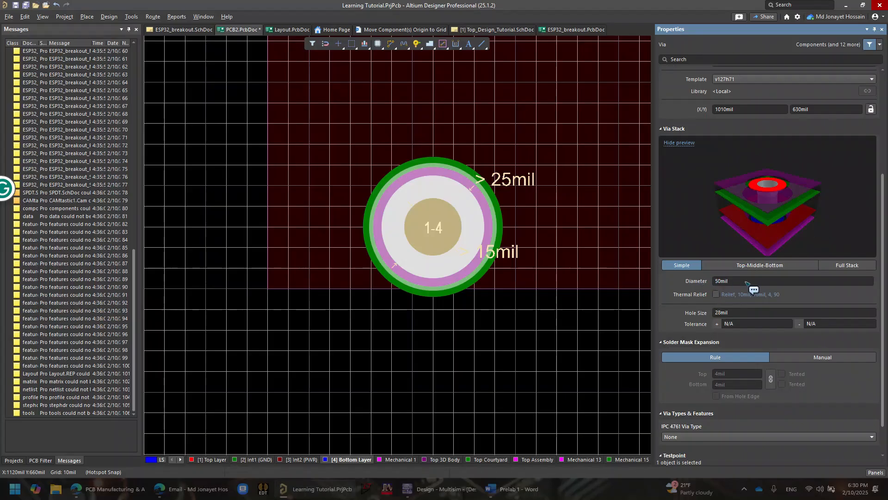
{"action": "left_click", "coordinate": [786, 265]}
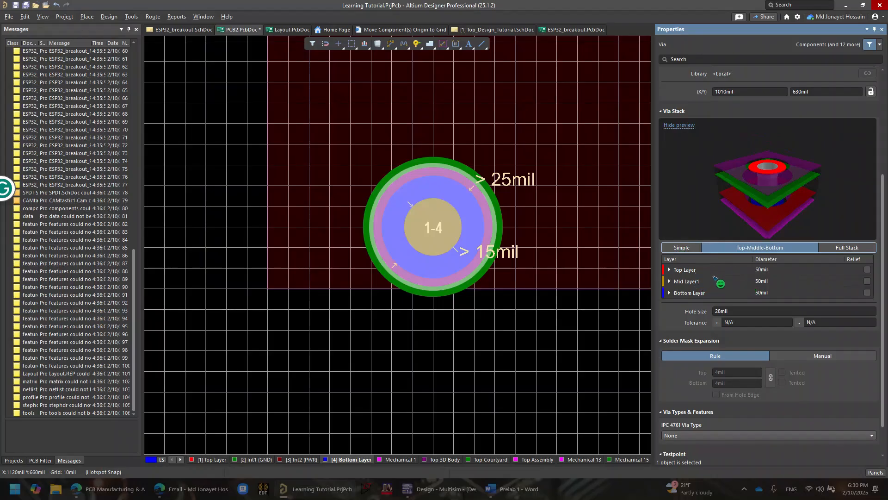
{"action": "left_click", "coordinate": [854, 246]}
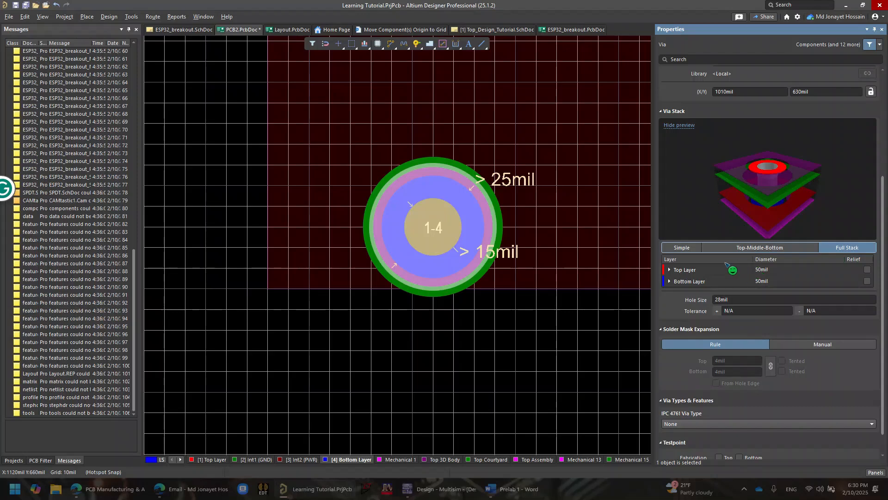
{"action": "left_click", "coordinate": [682, 248]}
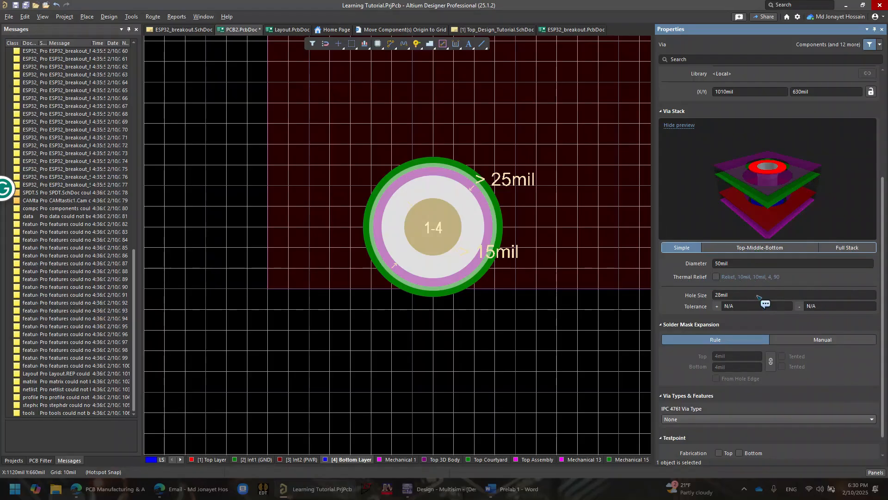
Switch the via's solder mask expansion to Manual and set the linked top and bottom expansion to 6 mil
{"action": "scroll", "coordinate": [761, 297], "scroll_direction": "down", "scroll_amount": 1}
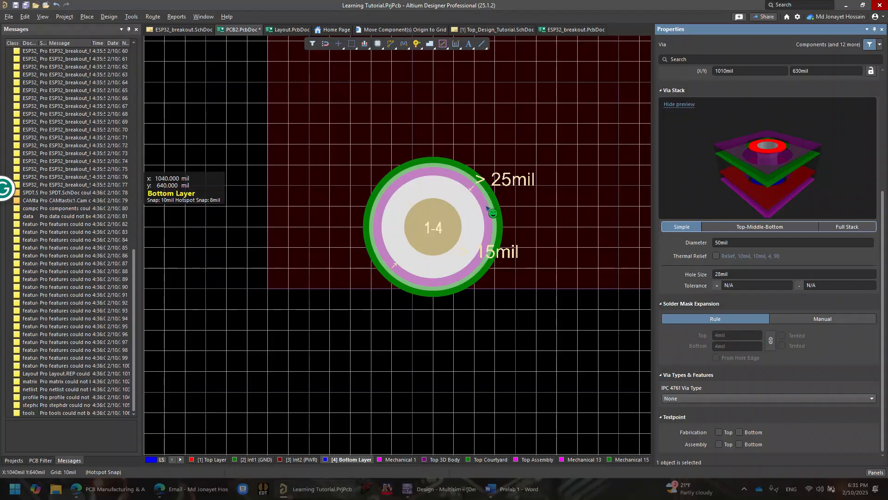
{"action": "left_click", "coordinate": [830, 321]}
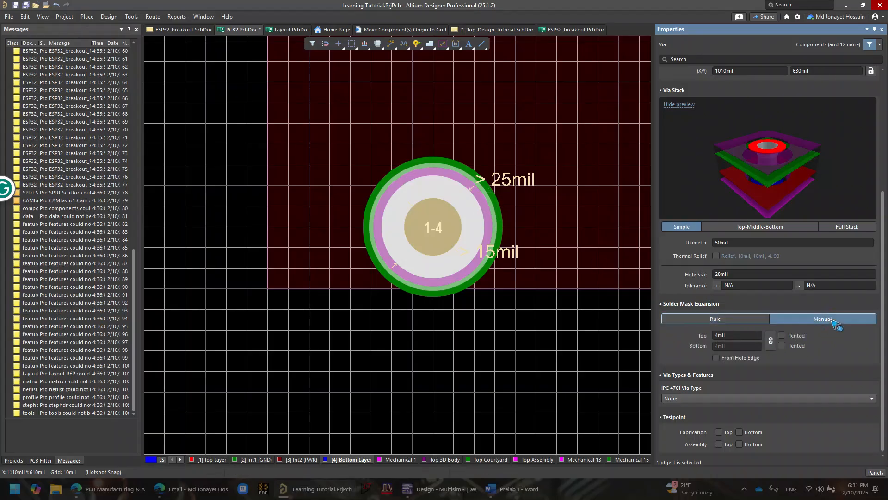
{"action": "left_click", "coordinate": [719, 337]}
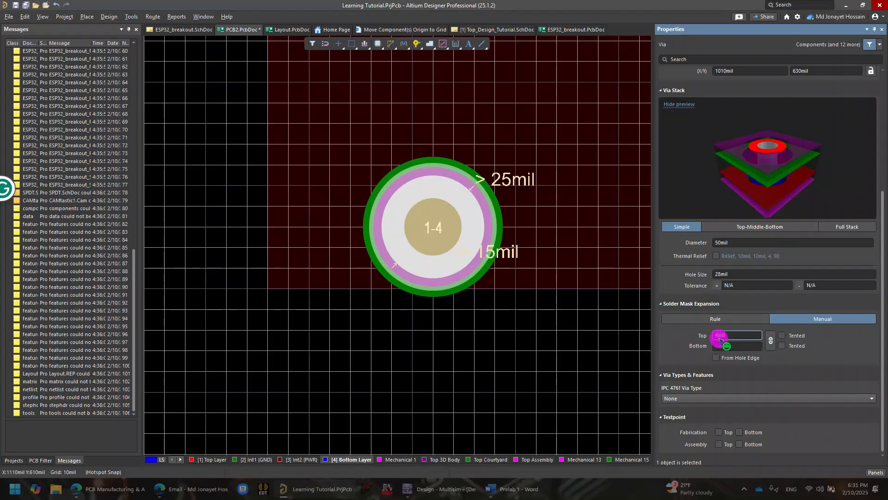
{"action": "key", "text": "BackSpace"}
{"action": "left_click", "coordinate": [539, 363]}
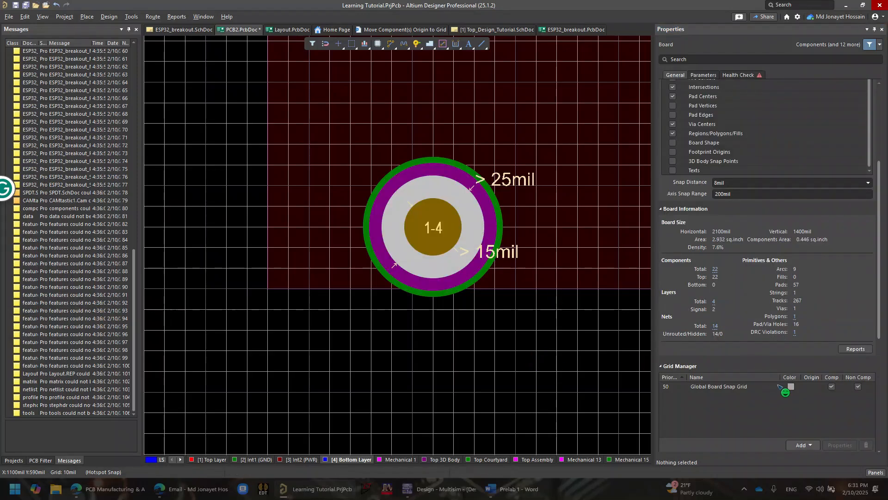
{"action": "left_click", "coordinate": [422, 229]}
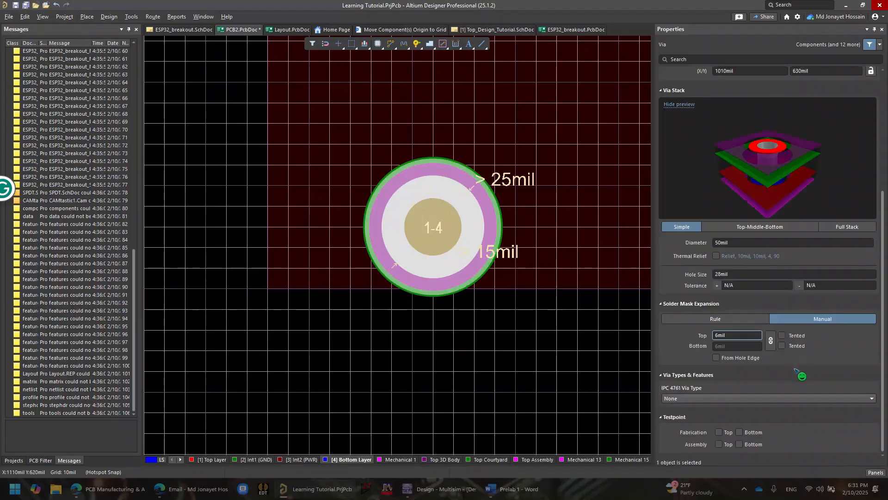
Turn the via's top tenting on and off again, and look over the IPC 4761 via type options
{"action": "left_click", "coordinate": [782, 335]}
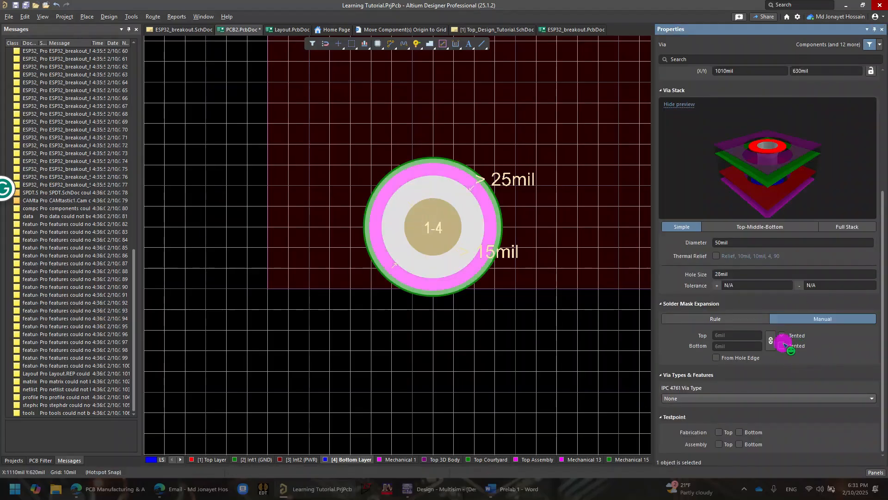
{"action": "left_click", "coordinate": [782, 336]}
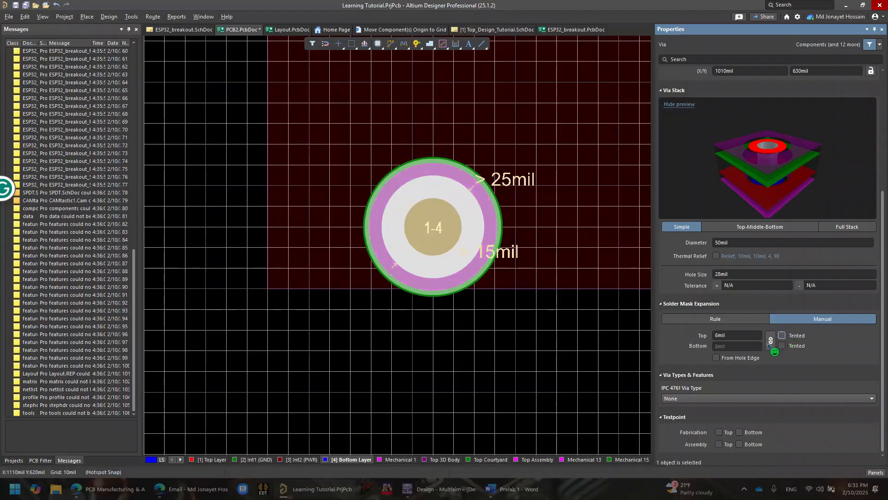
{"action": "left_click", "coordinate": [716, 358]}
{"action": "left_click", "coordinate": [722, 399]}
{"action": "left_click", "coordinate": [716, 399]}
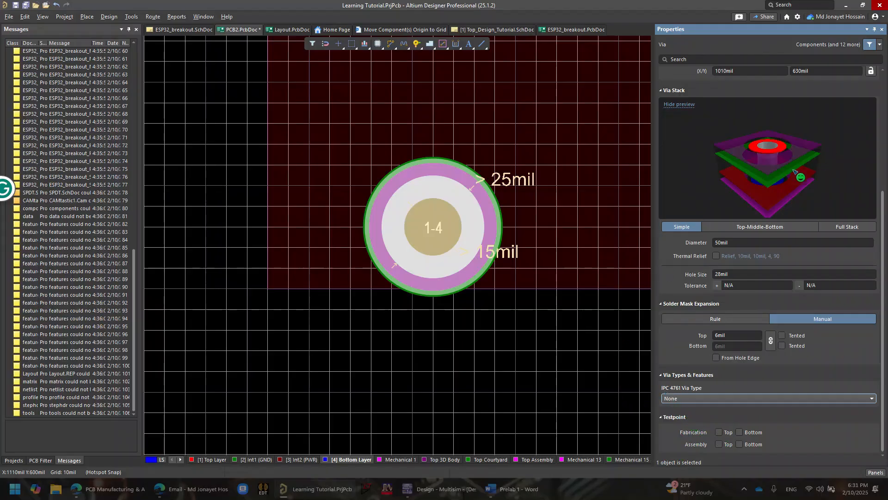
{"action": "scroll", "coordinate": [791, 195], "scroll_direction": "up", "scroll_amount": 5}
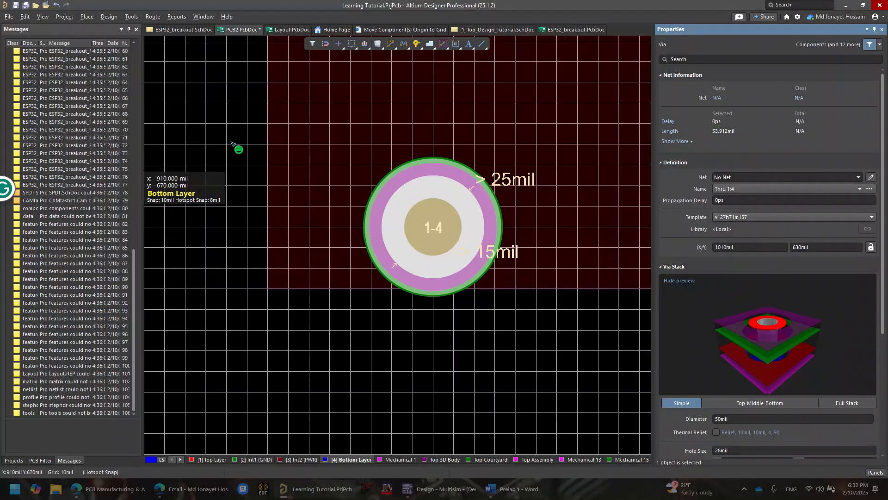
Open the PCB design rules at the RoutingVias rule and review its Min/Max and Template preference options
{"action": "left_click", "coordinate": [228, 138]}
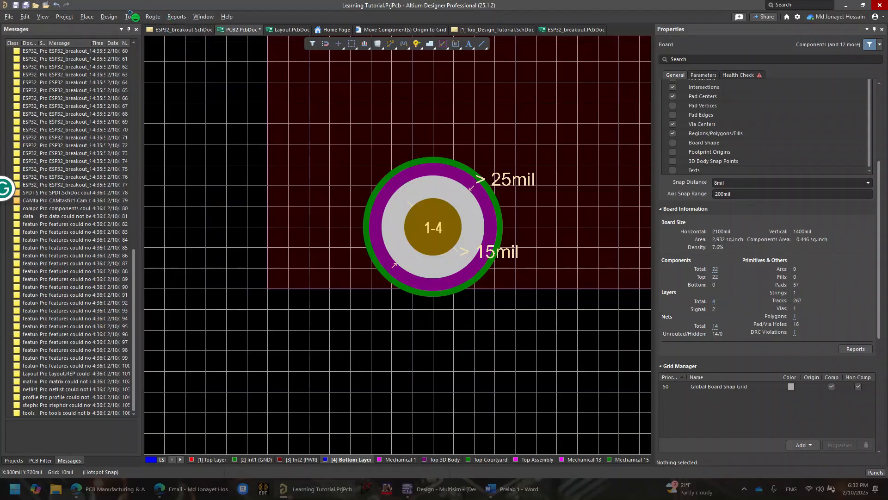
{"action": "left_click", "coordinate": [109, 16]}
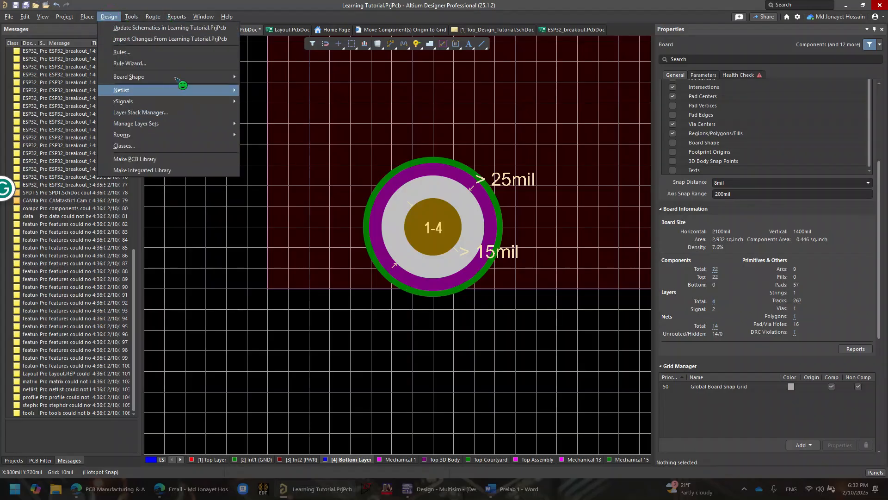
{"action": "left_click", "coordinate": [153, 52]}
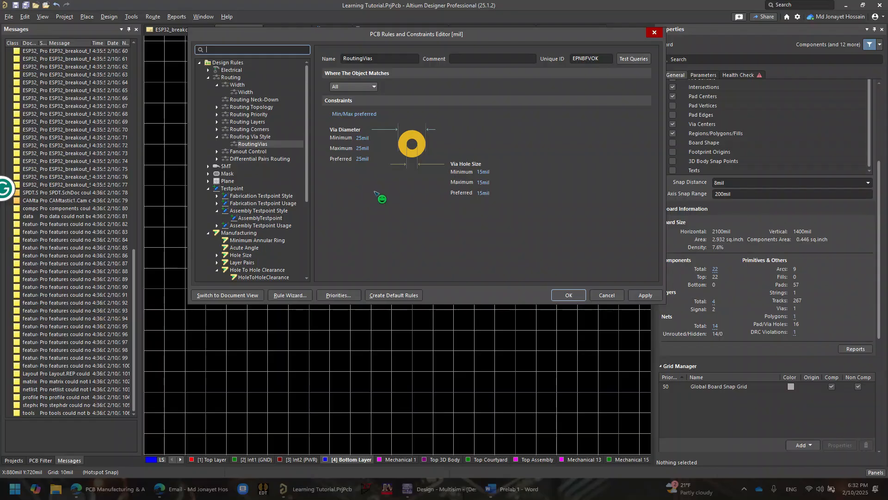
{"action": "scroll", "coordinate": [252, 175], "scroll_direction": "down", "scroll_amount": 5}
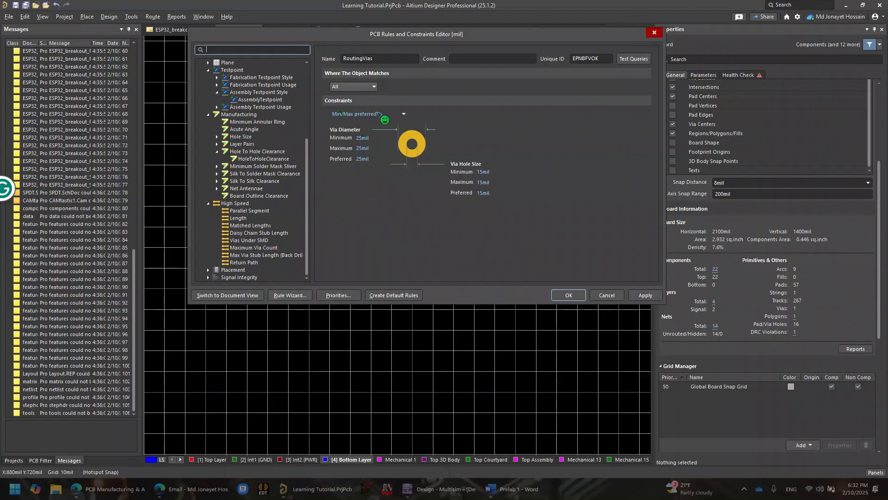
{"action": "left_click", "coordinate": [404, 114]}
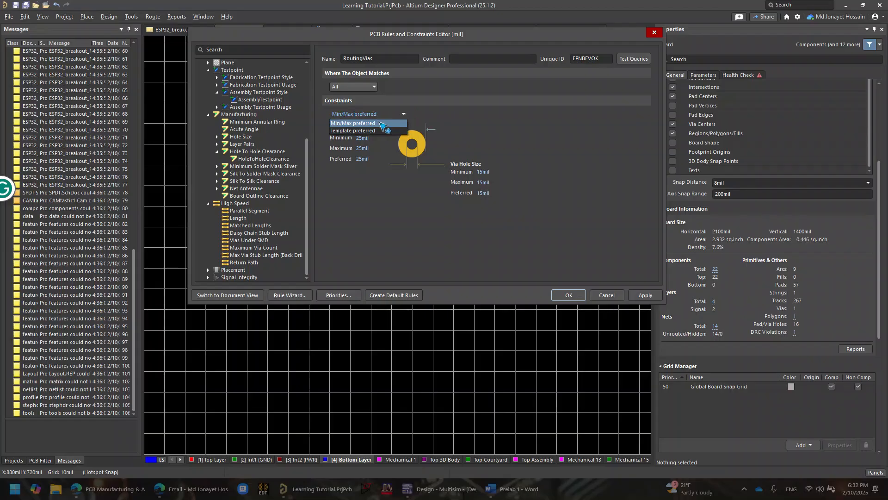
{"action": "left_click", "coordinate": [490, 118]}
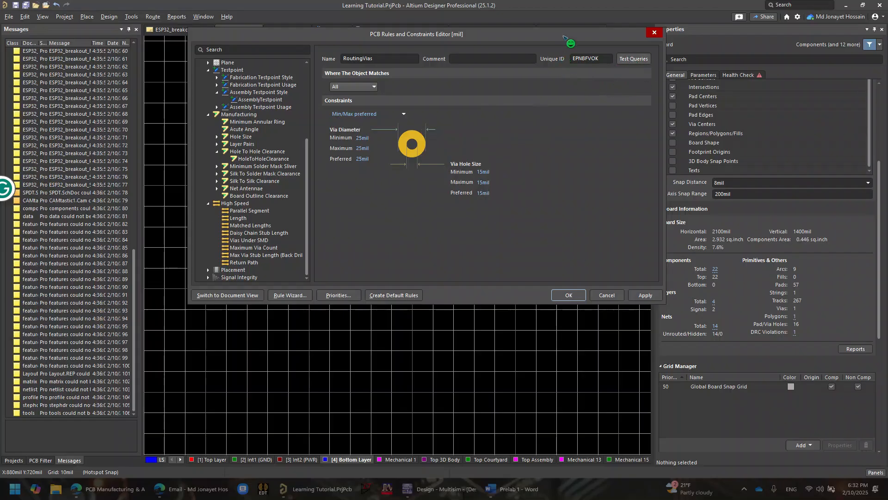
{"action": "left_click_drag", "start_coordinate": [565, 37], "coordinate": [569, 163]}
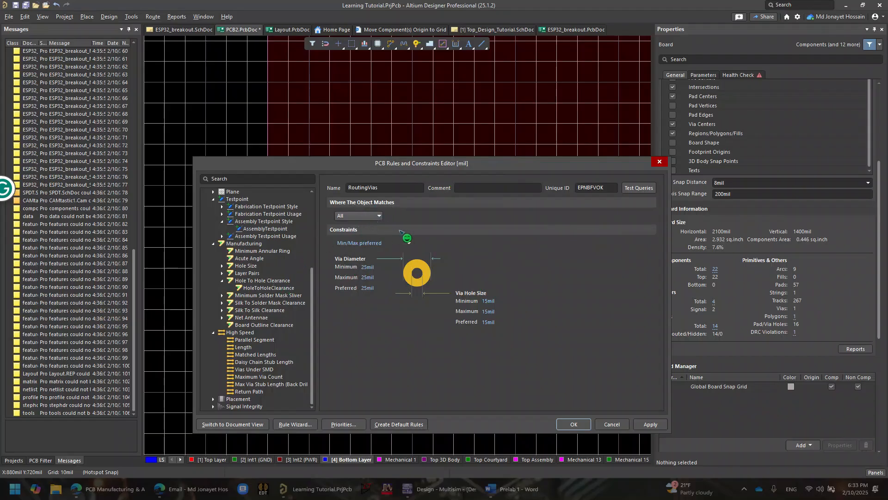
Restrict the RoutingVias rule to objects on the +5 net
{"action": "left_click", "coordinate": [376, 216]}
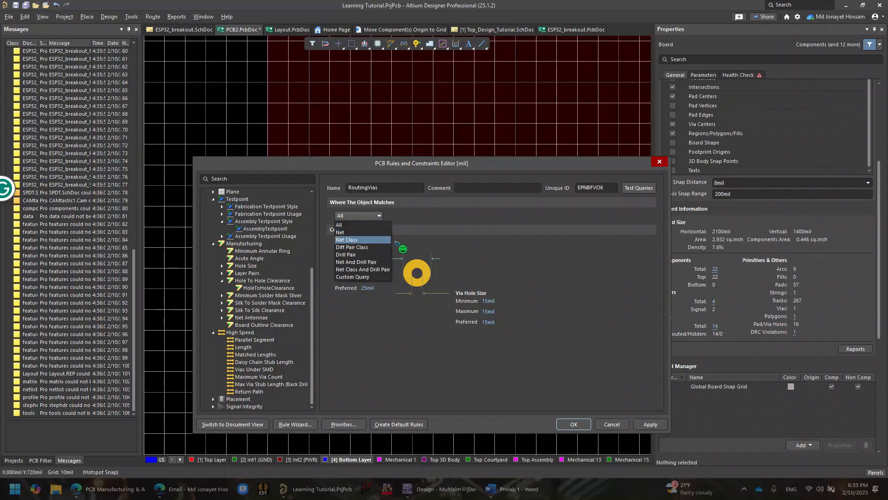
{"action": "left_click", "coordinate": [455, 247]}
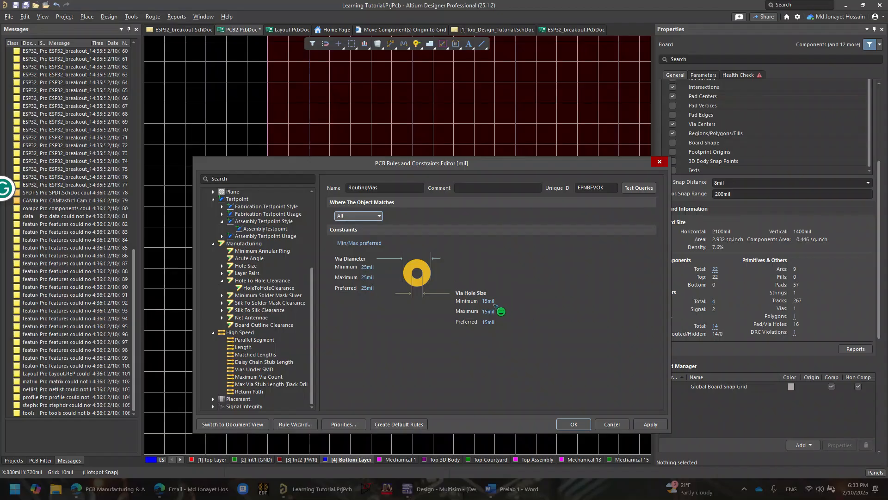
{"action": "left_click", "coordinate": [377, 222]}
{"action": "left_click", "coordinate": [376, 231]}
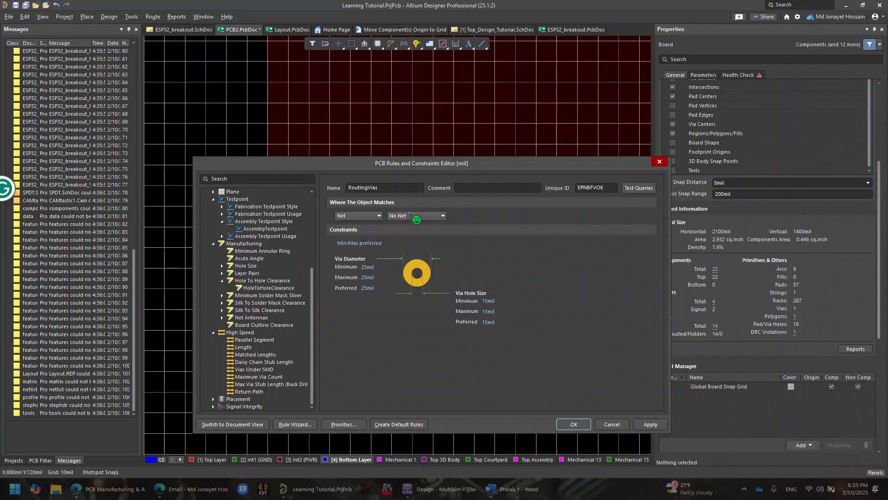
{"action": "left_click", "coordinate": [410, 214]}
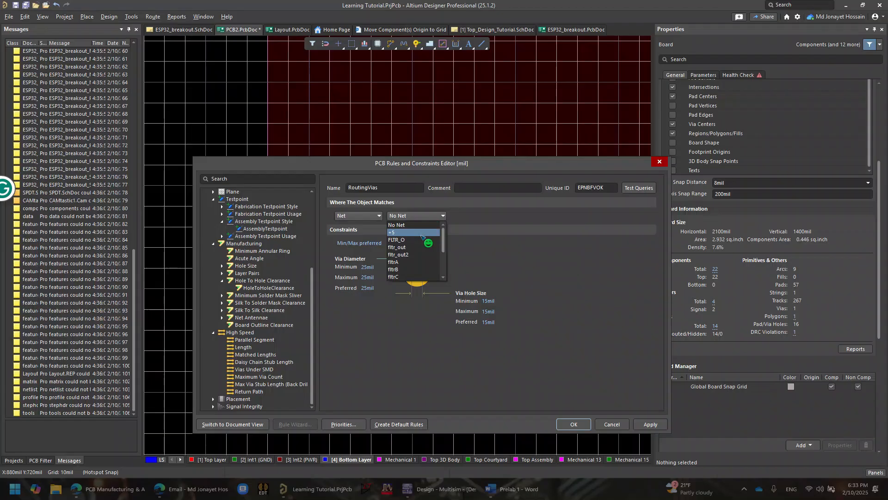
{"action": "left_click", "coordinate": [421, 233]}
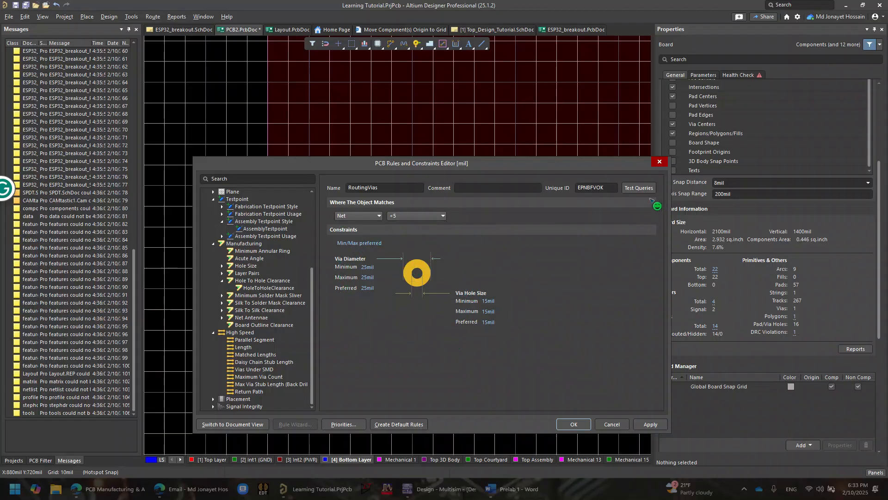
Run a query test on the RoutingVias rule, look over the highlight mode options and close the test result
{"action": "left_click", "coordinate": [639, 188]}
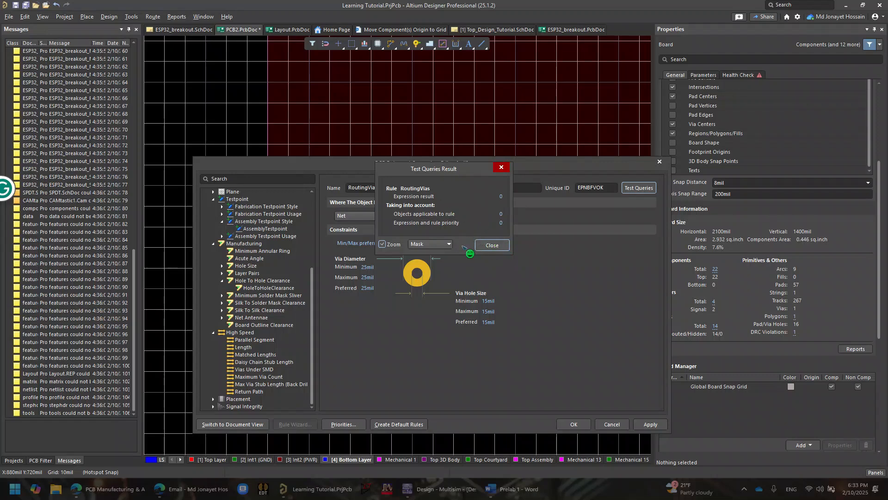
{"action": "left_click", "coordinate": [447, 244]}
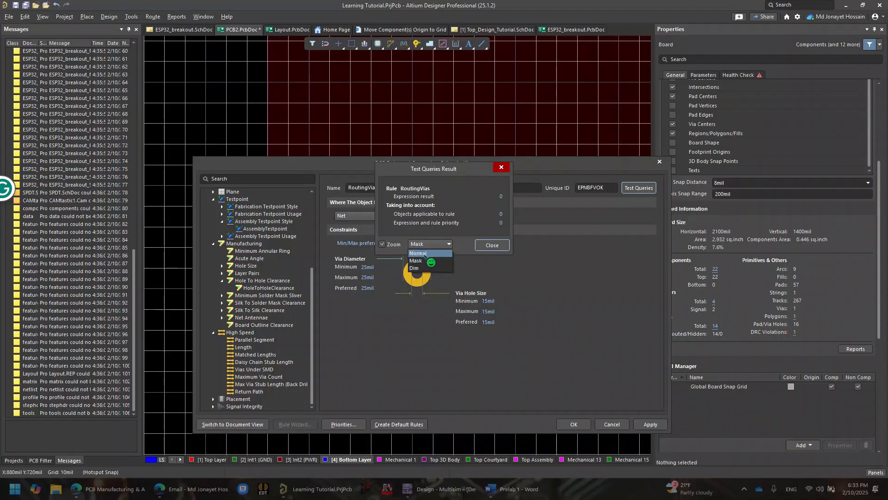
{"action": "left_click", "coordinate": [495, 245]}
{"action": "left_click", "coordinate": [495, 245]}
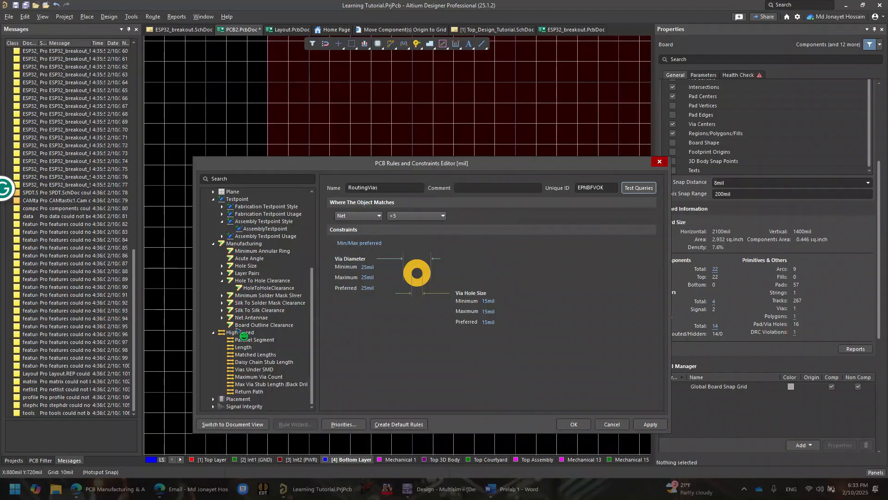
Add a new rule under Routing Via Style and name it "via in my face"
{"action": "scroll", "coordinate": [276, 289], "scroll_direction": "up", "scroll_amount": 5}
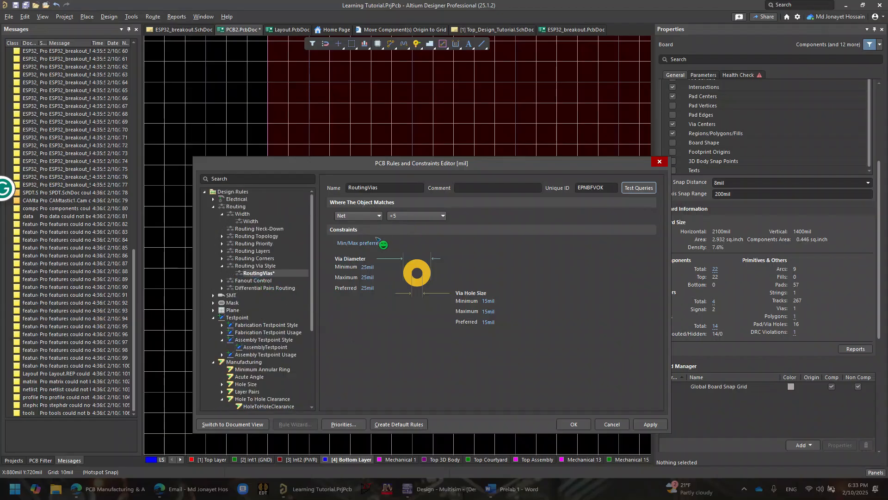
{"action": "right_click", "coordinate": [269, 272]}
{"action": "left_click", "coordinate": [293, 277]}
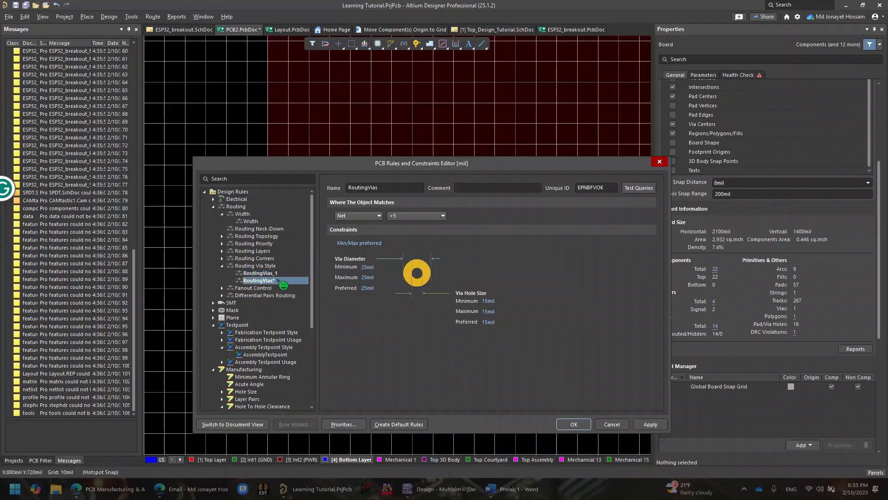
{"action": "left_click", "coordinate": [272, 273]}
{"action": "left_click", "coordinate": [392, 190]}
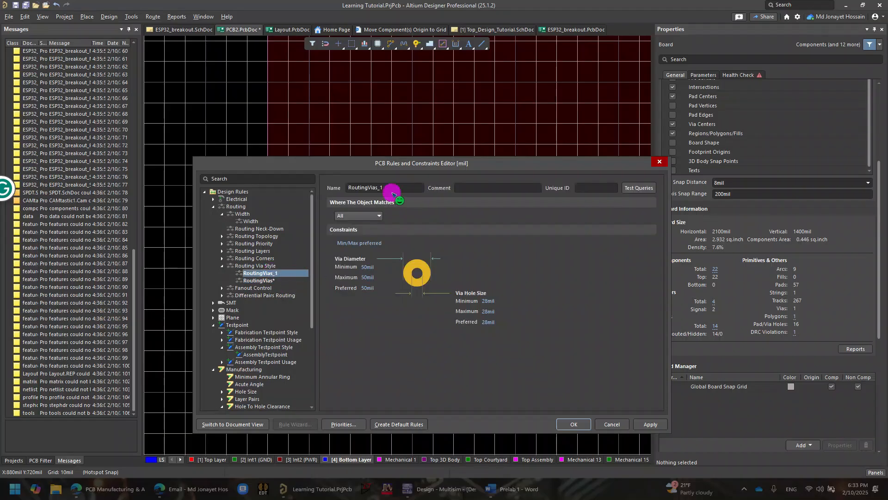
{"action": "double_click", "coordinate": [392, 188]}
{"action": "key", "text": "BackSpace"}
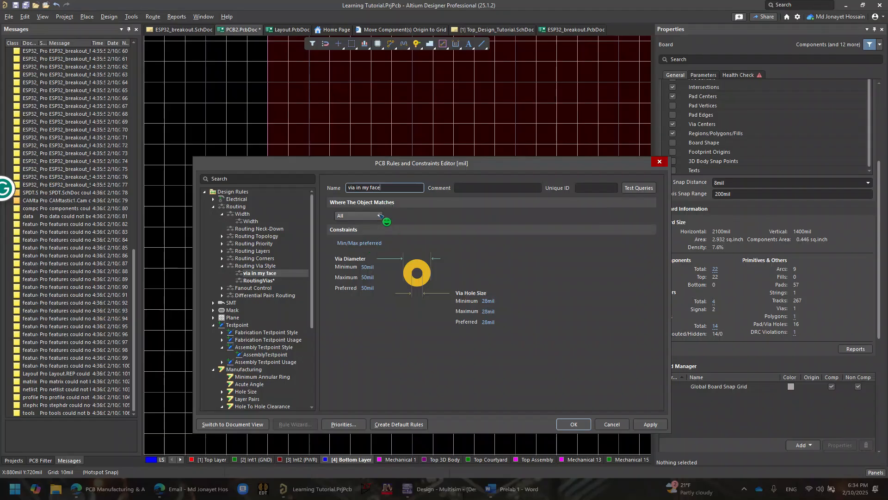
Restrict the "via in my face" rule to objects on the +5 net
{"action": "left_click", "coordinate": [378, 216]}
{"action": "left_click", "coordinate": [375, 232]}
{"action": "left_click", "coordinate": [416, 216]}
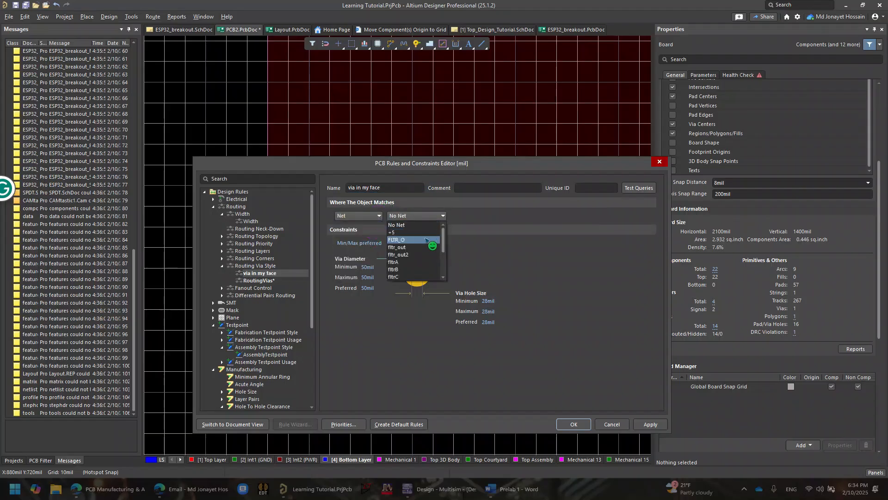
{"action": "left_click", "coordinate": [424, 238]}
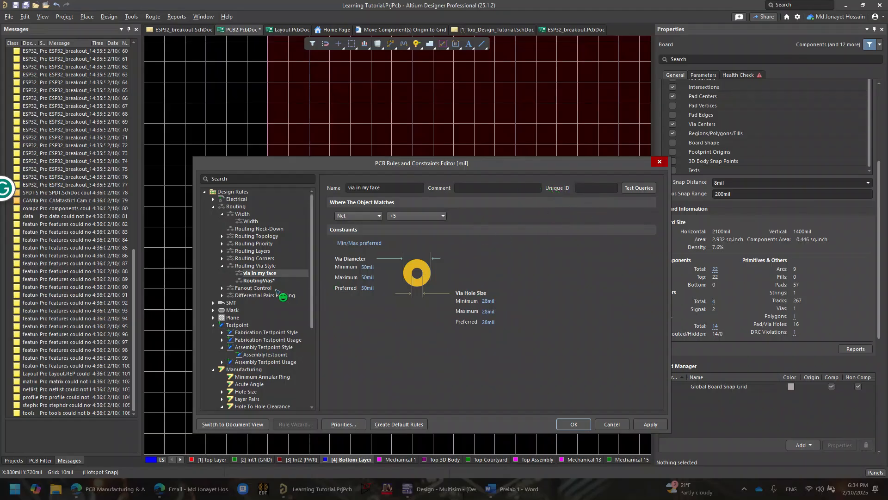
Delete the "via in my face" rule and accept the remaining design rule changes
{"action": "right_click", "coordinate": [260, 273]}
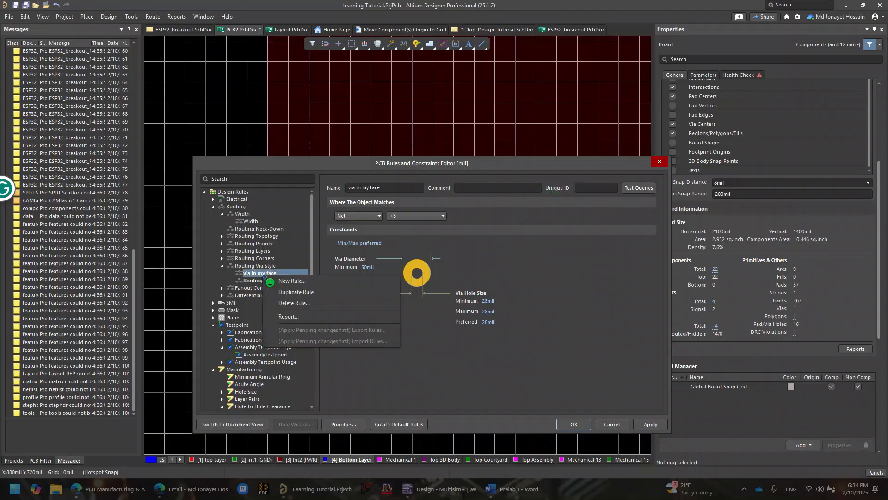
{"action": "left_click", "coordinate": [302, 303]}
{"action": "left_click", "coordinate": [486, 259]}
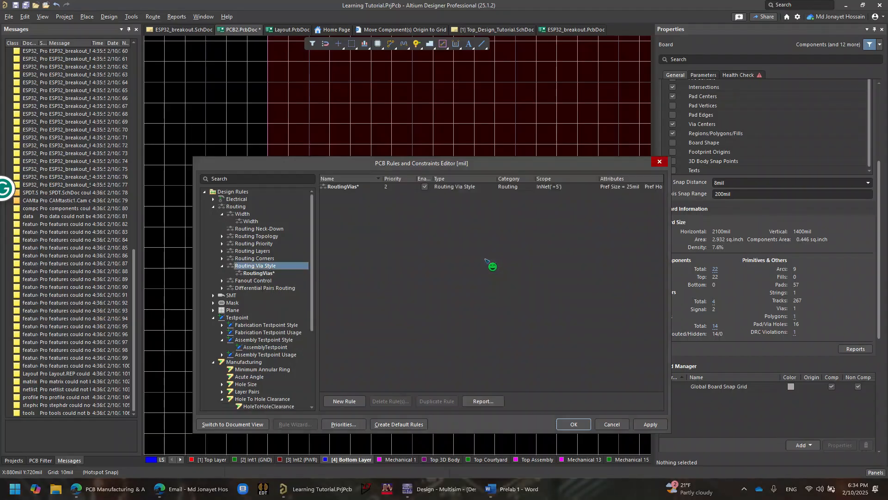
{"action": "left_click", "coordinate": [586, 423]}
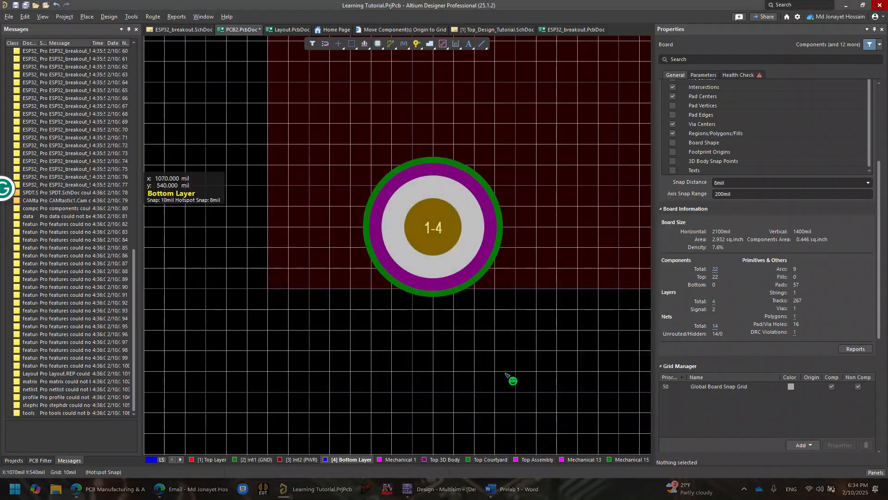
Place a second via just outside the board edge near C1B, at X 920 mil, Y 670 mil
{"action": "scroll", "coordinate": [426, 301], "scroll_direction": "down", "scroll_amount": 3}
{"action": "scroll", "coordinate": [460, 293], "scroll_direction": "down", "scroll_amount": 3, "text": "ctrl"}
{"action": "right_click_drag", "start_coordinate": [449, 281], "coordinate": [462, 303]}
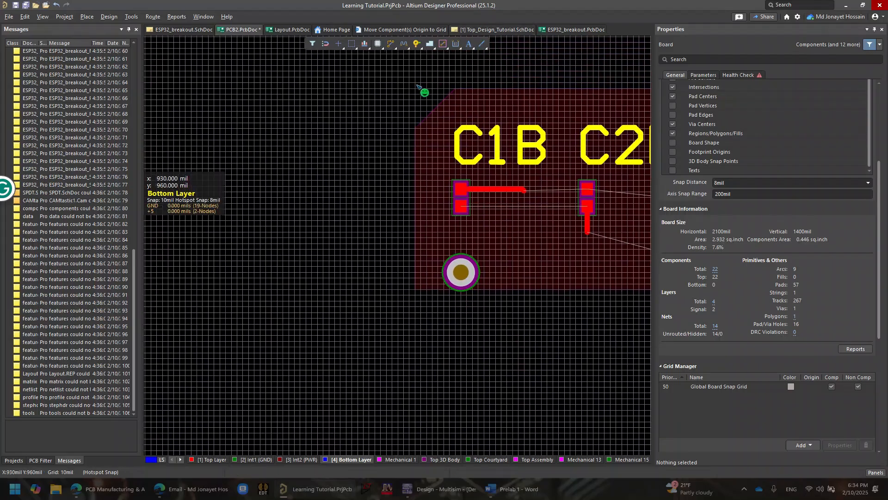
{"action": "scroll", "coordinate": [445, 148], "scroll_direction": "up", "scroll_amount": 4, "text": "ctrl"}
{"action": "scroll", "coordinate": [463, 155], "scroll_direction": "down", "scroll_amount": 1, "text": "ctrl"}
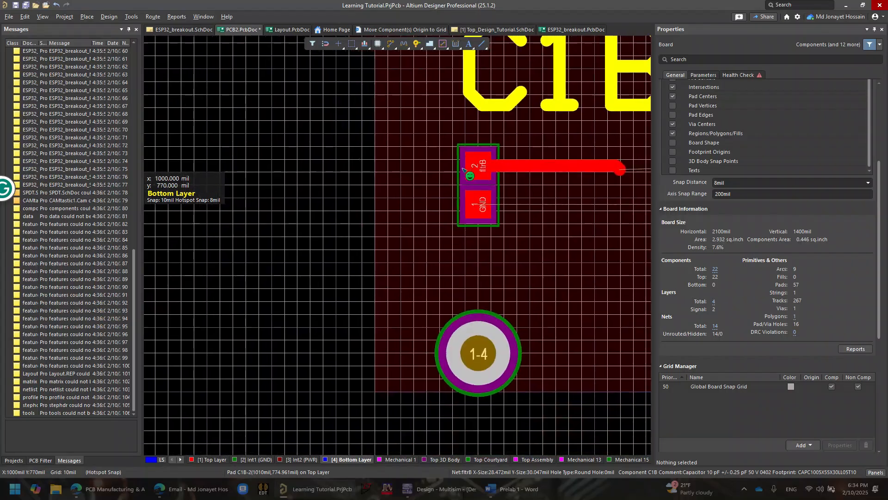
{"action": "left_click", "coordinate": [417, 44]}
{"action": "left_click", "coordinate": [367, 300]}
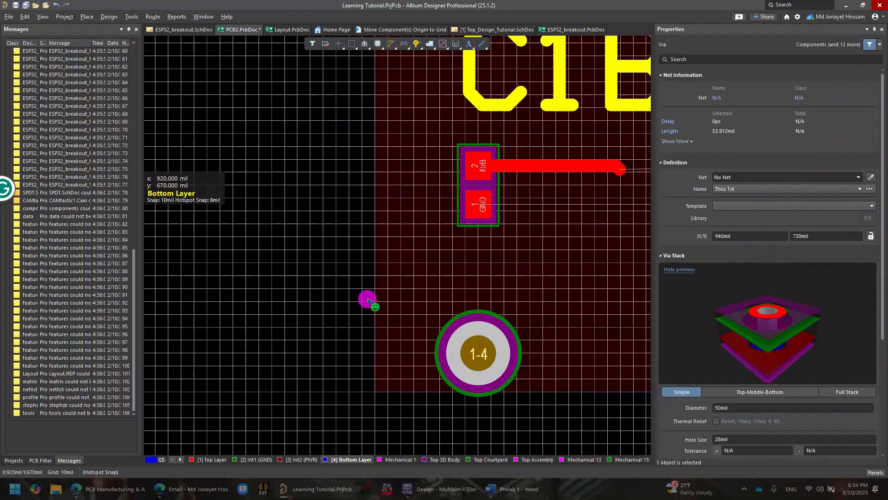
{"action": "key", "text": "Escape"}
Look over the properties of the via outside the board edge, and delete that via
{"action": "scroll", "coordinate": [441, 238], "scroll_direction": "down", "scroll_amount": 2, "text": "ctrl"}
{"action": "scroll", "coordinate": [443, 242], "scroll_direction": "down", "scroll_amount": 4, "text": "ctrl"}
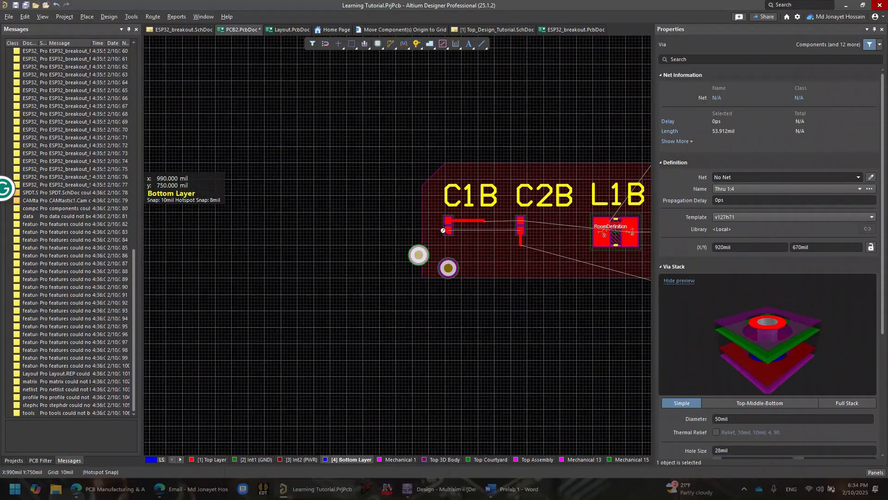
{"action": "scroll", "coordinate": [442, 230], "scroll_direction": "up", "scroll_amount": 6, "text": "ctrl"}
{"action": "left_click", "coordinate": [357, 334]}
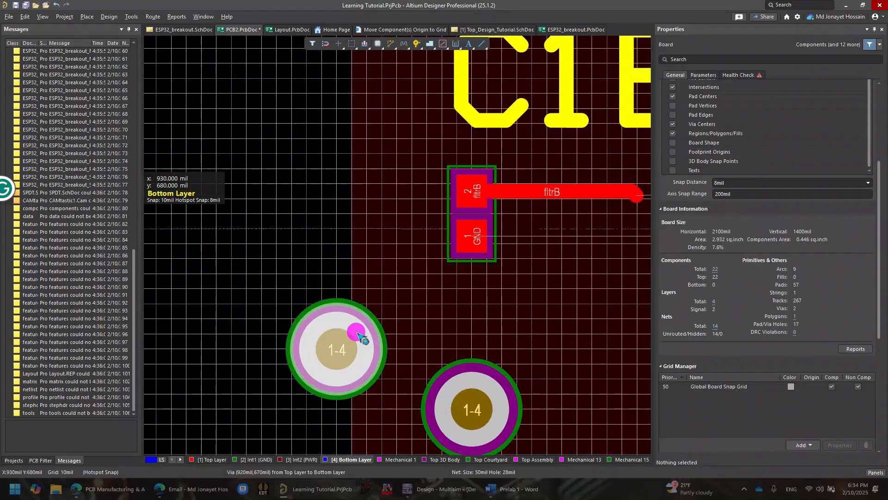
{"action": "left_click", "coordinate": [357, 334]}
{"action": "scroll", "coordinate": [717, 305], "scroll_direction": "down", "scroll_amount": 1}
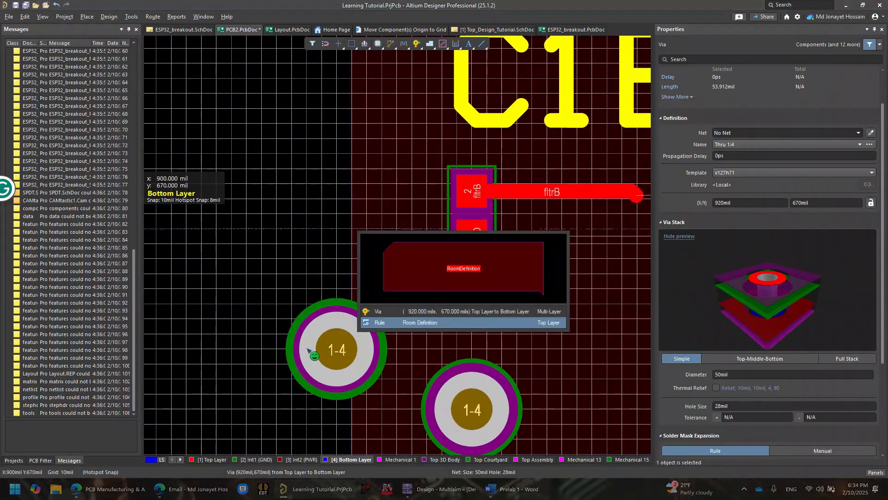
{"action": "scroll", "coordinate": [711, 388], "scroll_direction": "down", "scroll_amount": 1}
{"action": "scroll", "coordinate": [711, 387], "scroll_direction": "down", "scroll_amount": 1}
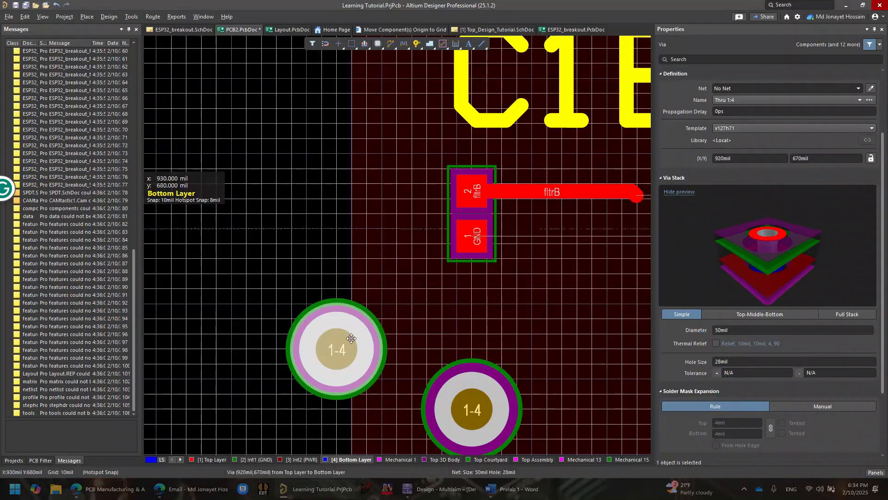
{"action": "left_click", "coordinate": [319, 297]}
{"action": "left_click", "coordinate": [353, 347]}
{"action": "key", "text": "Delete"}
Reopen the PCB design rules, check the RoutingVias rule's net restriction and via sizes, and reapply the rule
{"action": "left_click", "coordinate": [109, 16]}
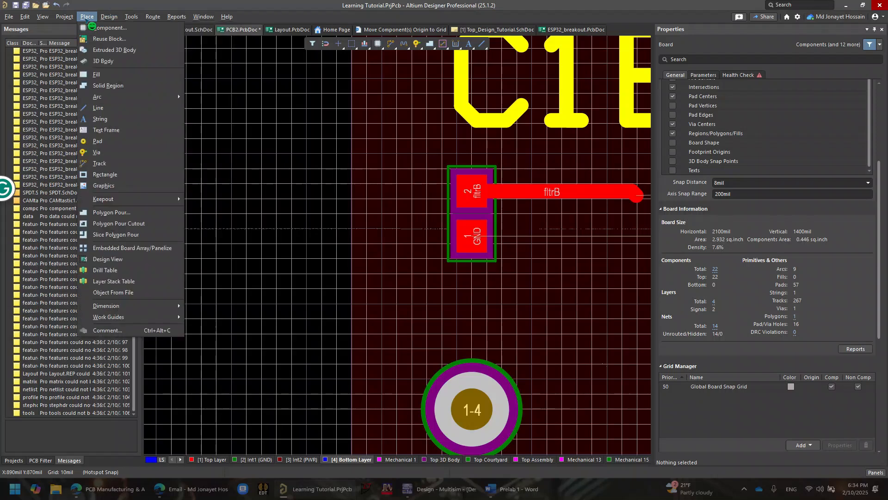
{"action": "mouse_move", "coordinate": [144, 79]}
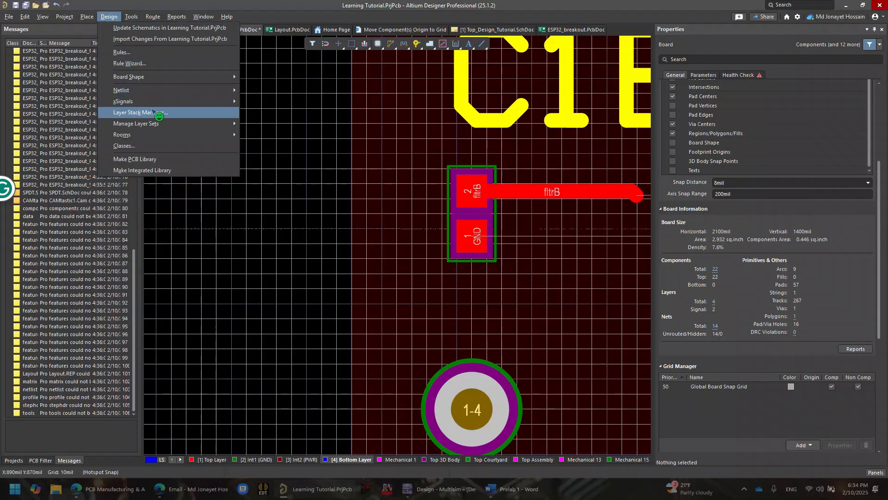
{"action": "mouse_move", "coordinate": [155, 121]}
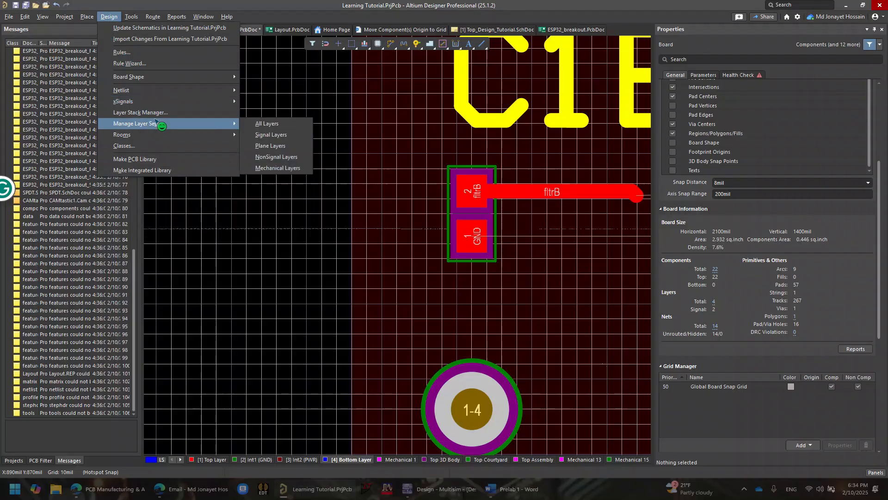
{"action": "left_click", "coordinate": [134, 53]}
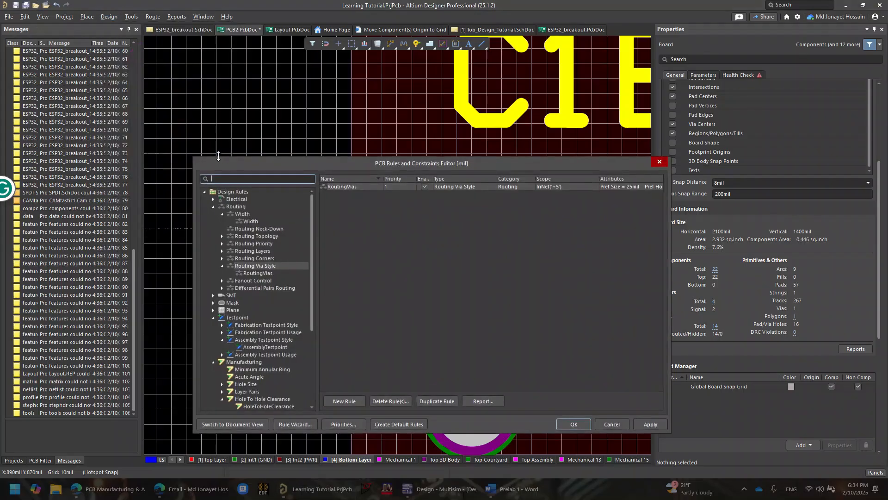
{"action": "left_click", "coordinate": [260, 273]}
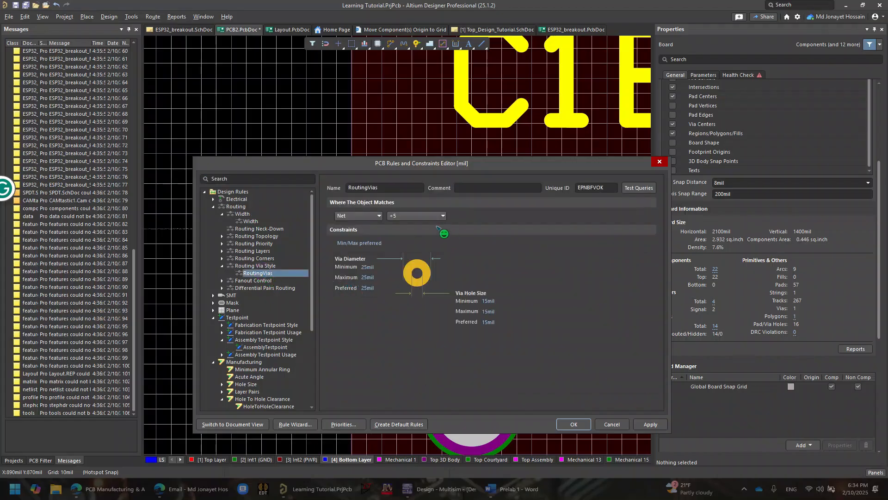
{"action": "left_click", "coordinate": [651, 424]}
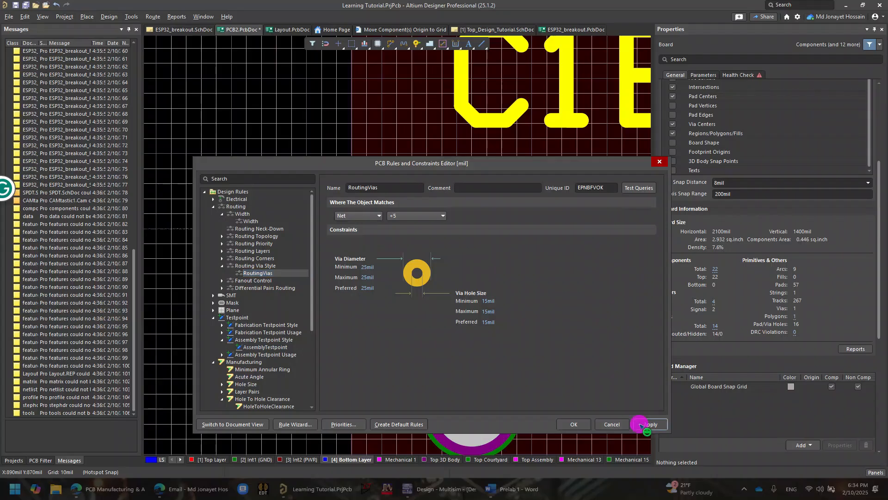
{"action": "left_click", "coordinate": [574, 424]}
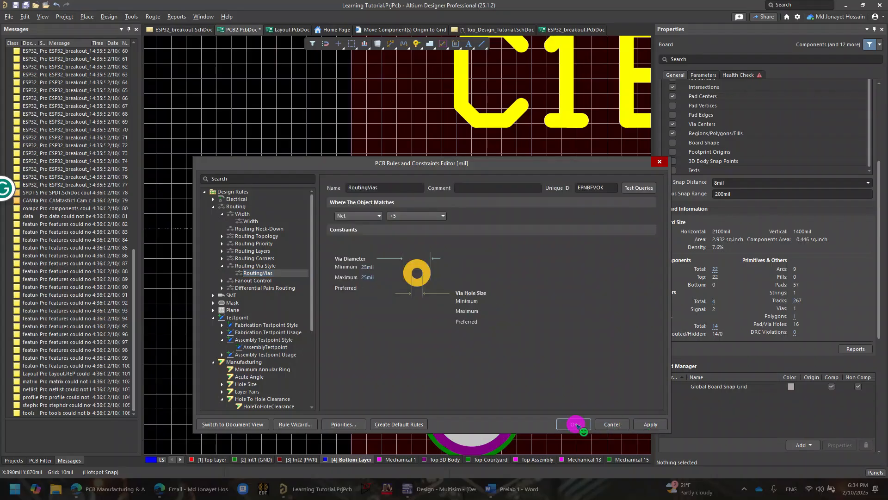
Change the RoutingVias rule's object match to All and apply the design rules
{"action": "scroll", "coordinate": [519, 302], "scroll_direction": "down", "scroll_amount": 2}
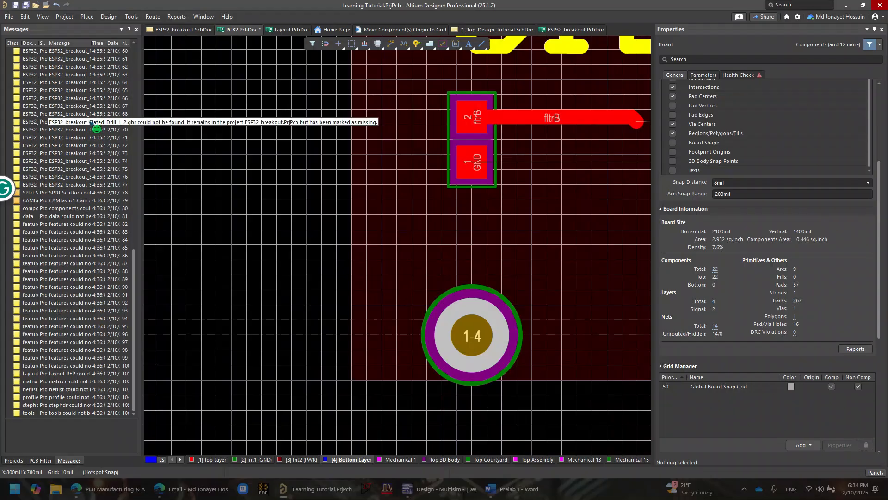
{"action": "left_click", "coordinate": [109, 17]}
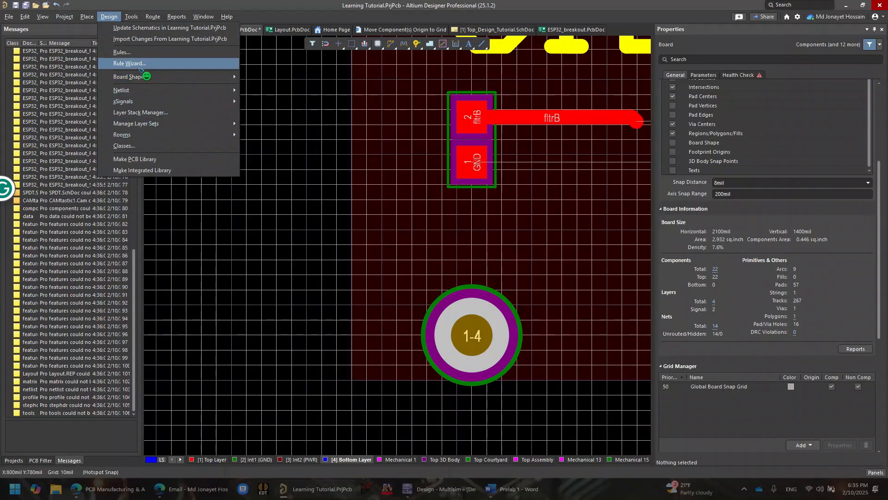
{"action": "mouse_move", "coordinate": [153, 70]}
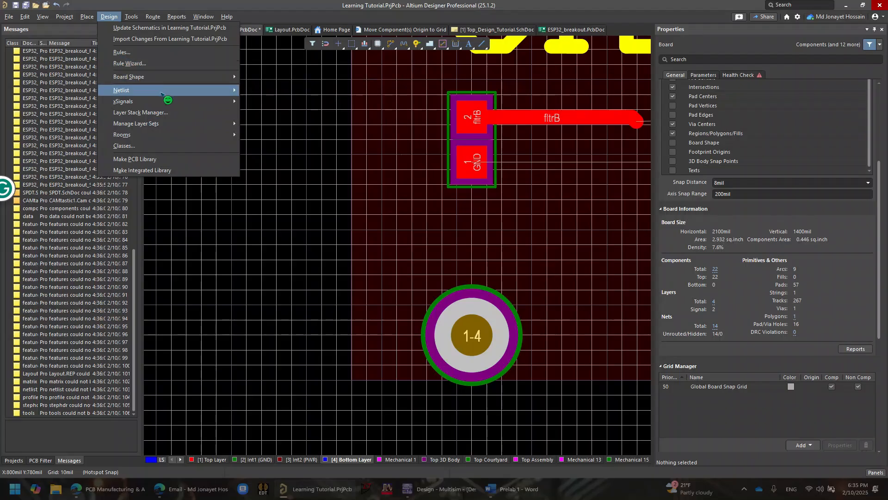
{"action": "left_click", "coordinate": [151, 53]}
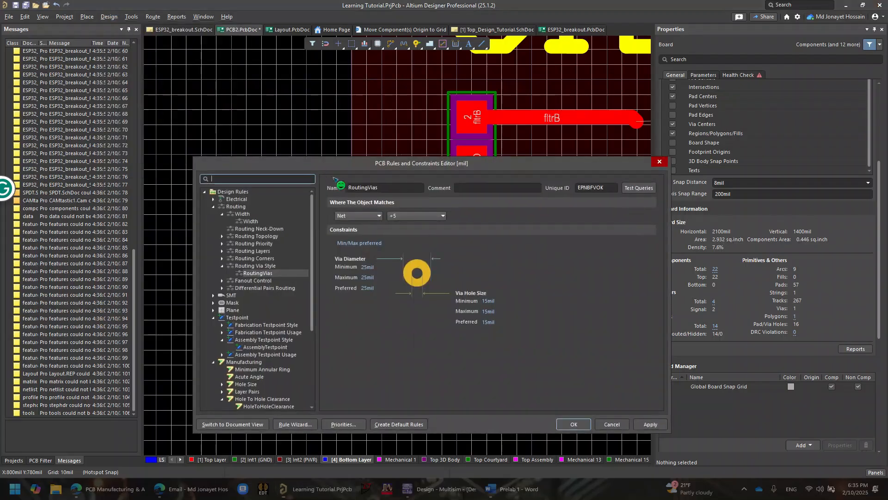
{"action": "left_click", "coordinate": [421, 215]}
{"action": "left_click", "coordinate": [361, 215]}
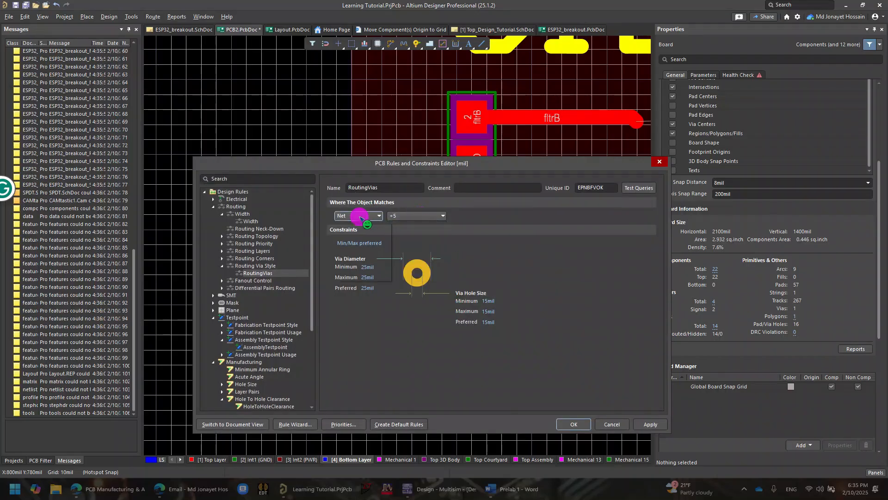
{"action": "left_click", "coordinate": [356, 226]}
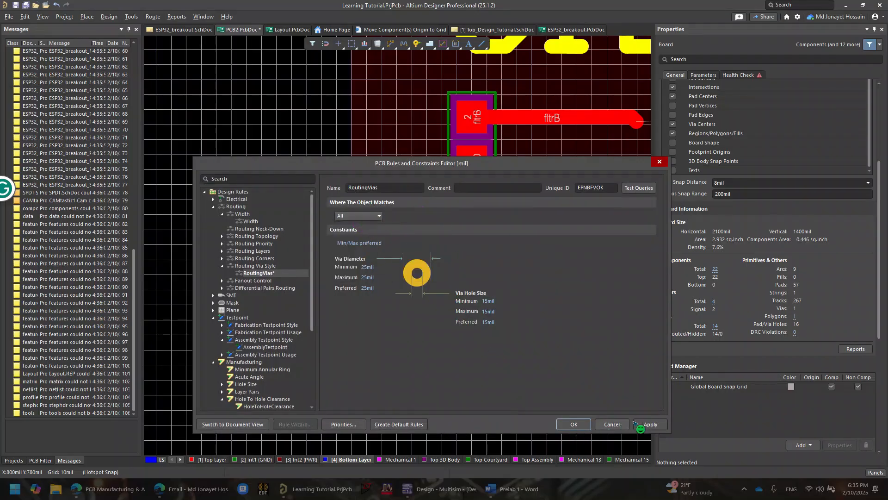
{"action": "left_click", "coordinate": [650, 424]}
{"action": "left_click", "coordinate": [573, 425]}
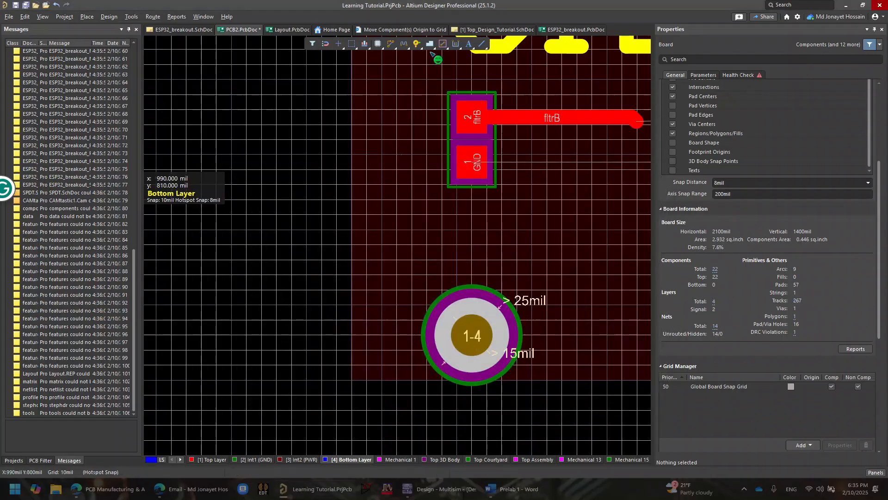
Inspect the diameter, hole size and other properties of the via below C1B, and deselect it
{"action": "scroll", "coordinate": [520, 391], "scroll_direction": "up", "scroll_amount": 2, "text": "ctrl"}
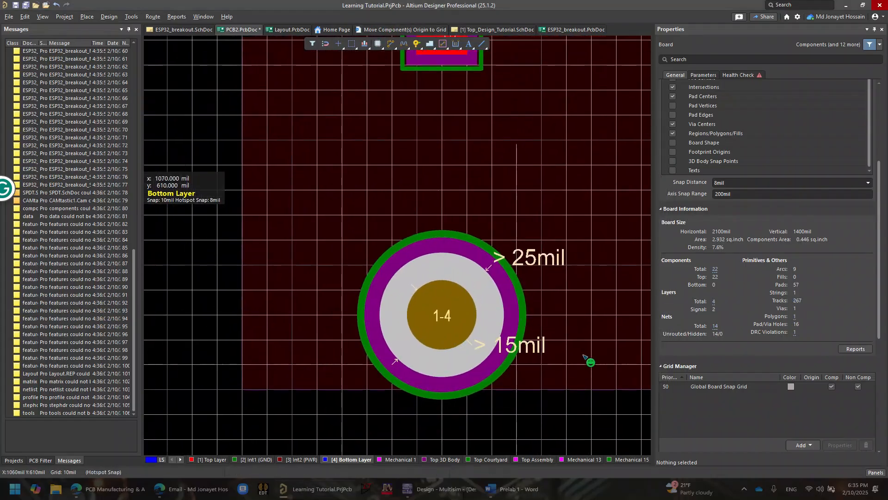
{"action": "left_click", "coordinate": [448, 298]}
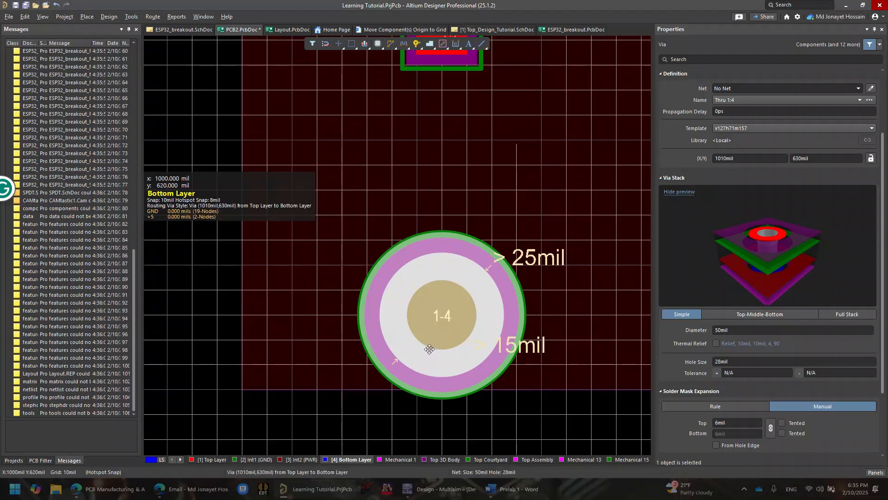
{"action": "left_click", "coordinate": [412, 159]}
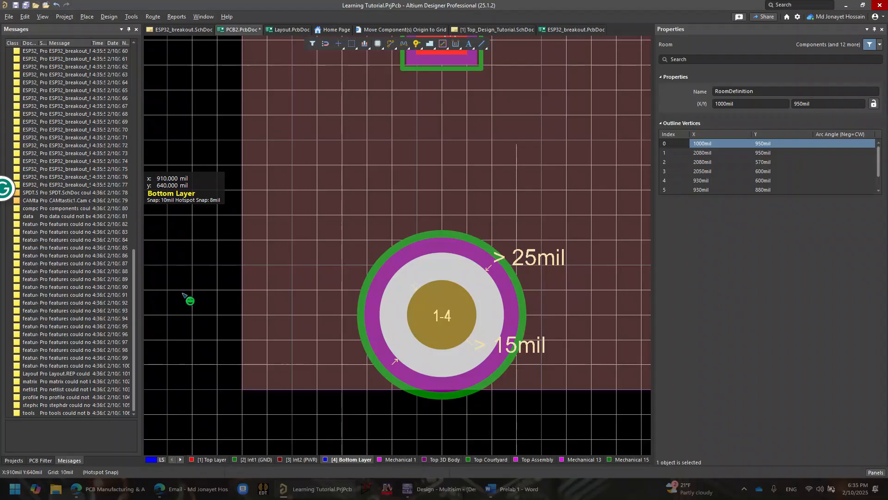
{"action": "left_click", "coordinate": [186, 300]}
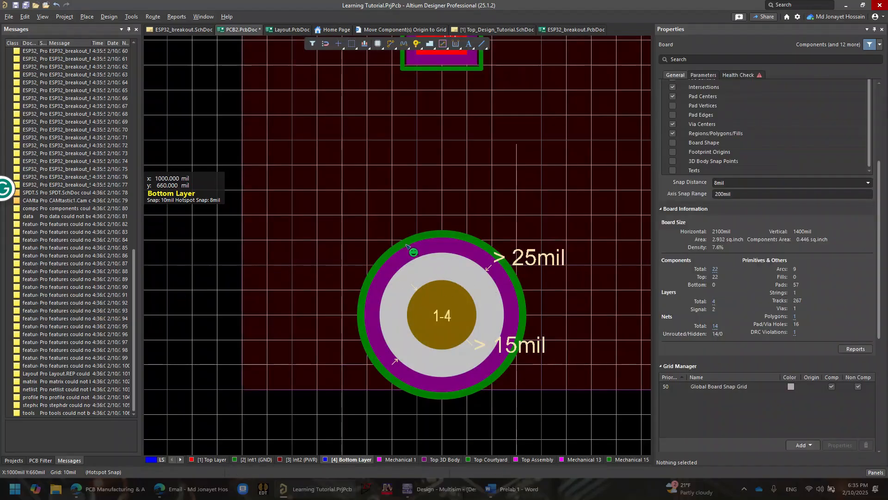
{"action": "scroll", "coordinate": [406, 245], "scroll_direction": "down", "scroll_amount": 3, "text": "ctrl"}
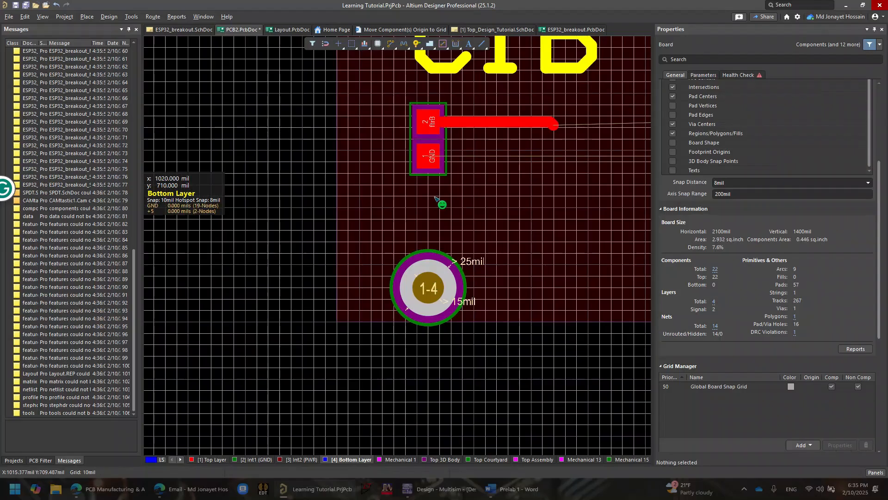
Leave interactive routing and hide the object properties to widen the board view
{"action": "key", "text": "ctrl+w"}
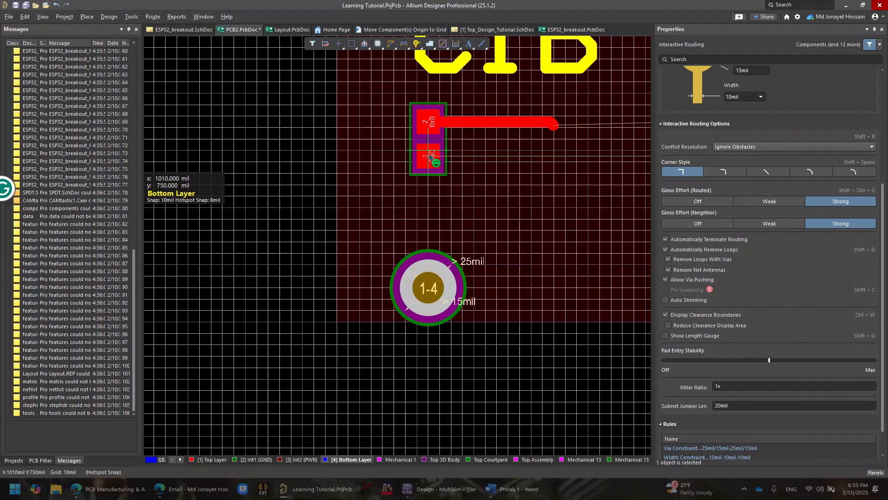
{"action": "key", "text": "Escape"}
{"action": "left_click", "coordinate": [882, 29]}
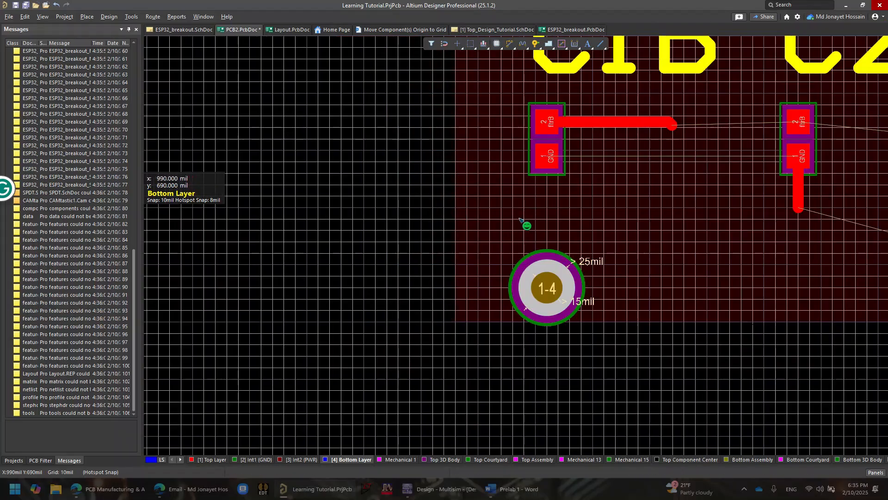
Set the snap grid to 25 mil and look over the object snapping options
{"action": "left_click", "coordinate": [519, 218]}
{"action": "key", "text": "g"}
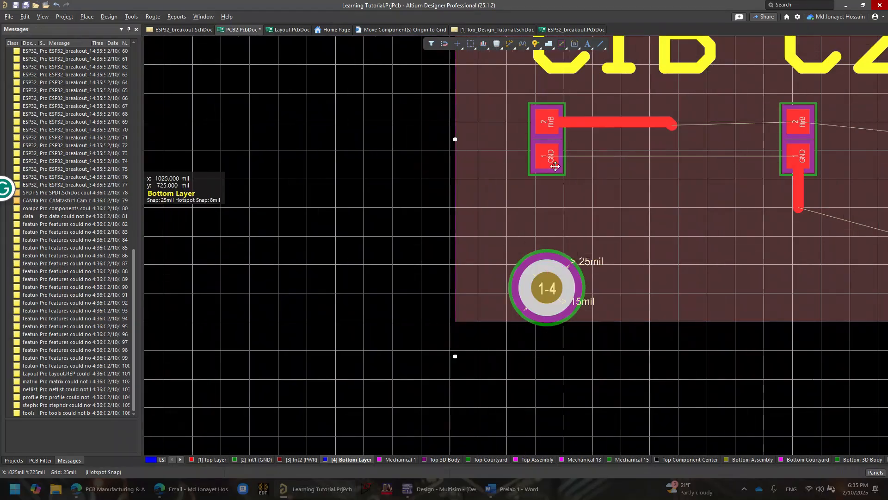
{"action": "key", "text": "ctrl+e"}
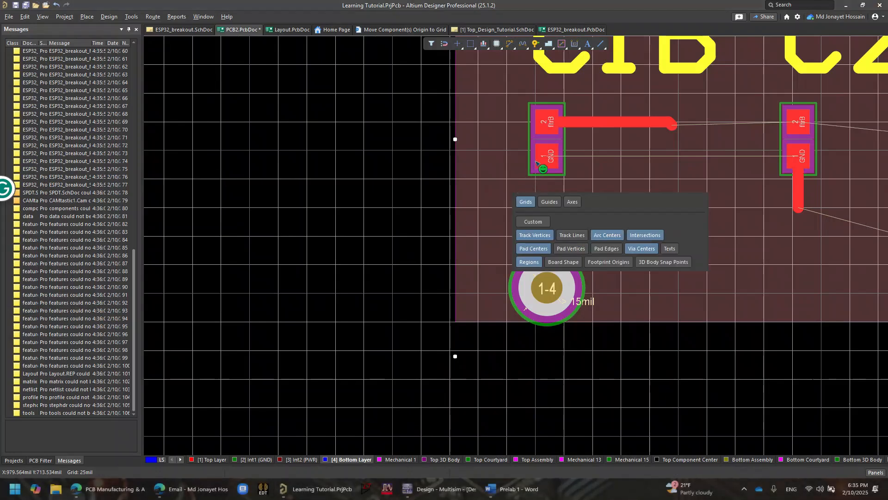
{"action": "left_click", "coordinate": [513, 192]}
{"action": "left_click", "coordinate": [405, 231]}
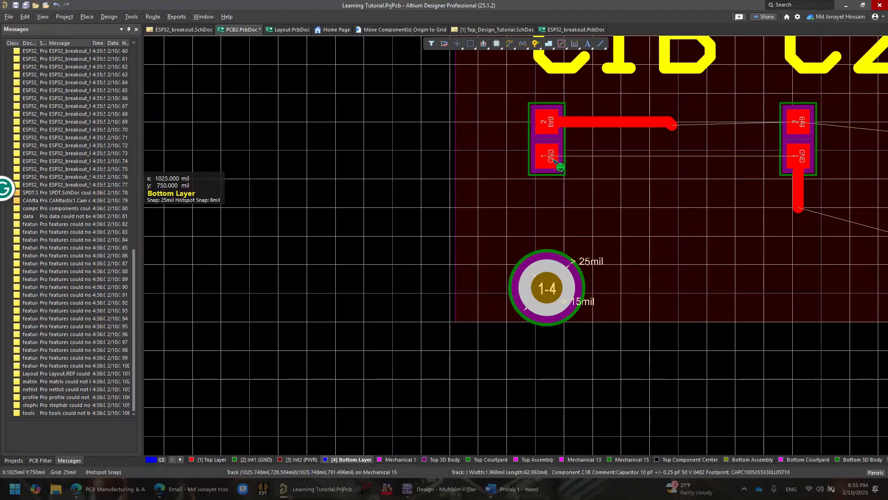
Set the board's snap grid to 1 mil
{"action": "key", "text": "g"}
{"action": "left_click", "coordinate": [576, 175]}
{"action": "left_click", "coordinate": [377, 248]}
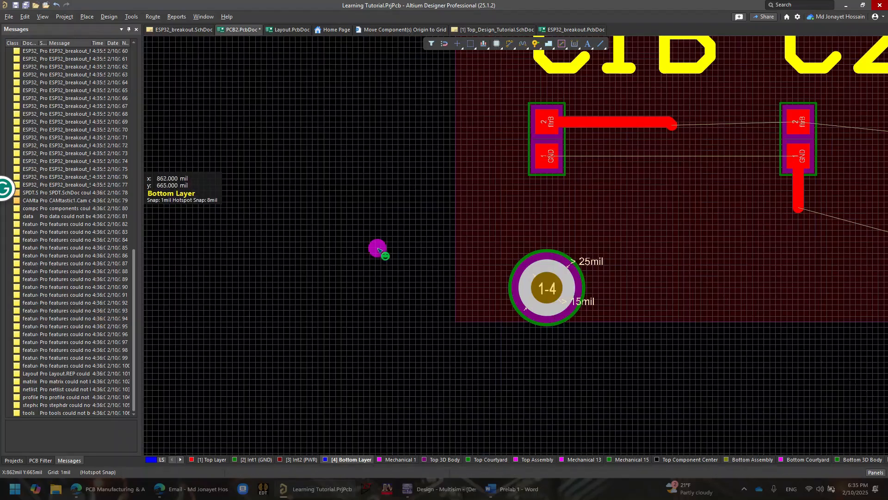
{"action": "scroll", "coordinate": [442, 219], "scroll_direction": "down", "scroll_amount": 3, "text": "ctrl"}
{"action": "right_click_drag", "start_coordinate": [542, 218], "coordinate": [338, 249]}
{"action": "scroll", "coordinate": [337, 249], "scroll_direction": "down", "scroll_amount": 3, "text": "ctrl"}
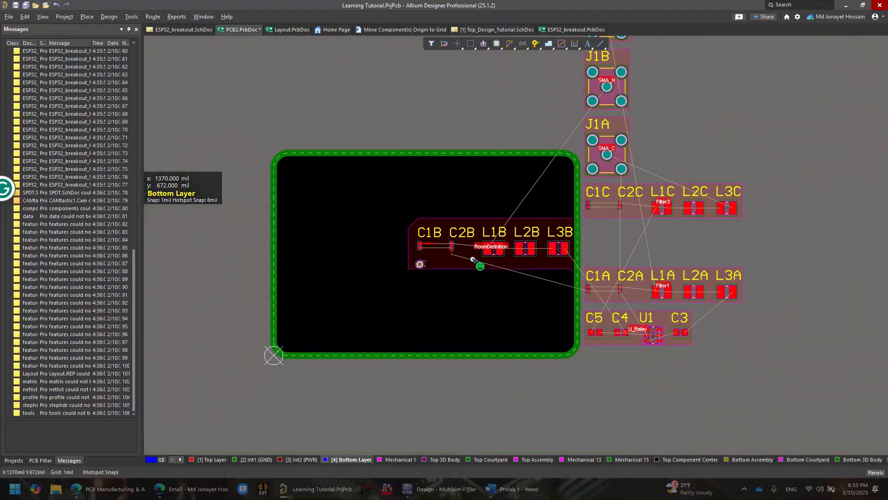
{"action": "right_click_drag", "start_coordinate": [432, 258], "coordinate": [601, 234]}
{"action": "scroll", "coordinate": [510, 236], "scroll_direction": "up", "scroll_amount": 4, "text": "ctrl"}
{"action": "scroll", "coordinate": [510, 236], "scroll_direction": "up", "scroll_amount": 2, "text": "ctrl"}
{"action": "scroll", "coordinate": [488, 258], "scroll_direction": "up", "scroll_amount": 3, "text": "ctrl"}
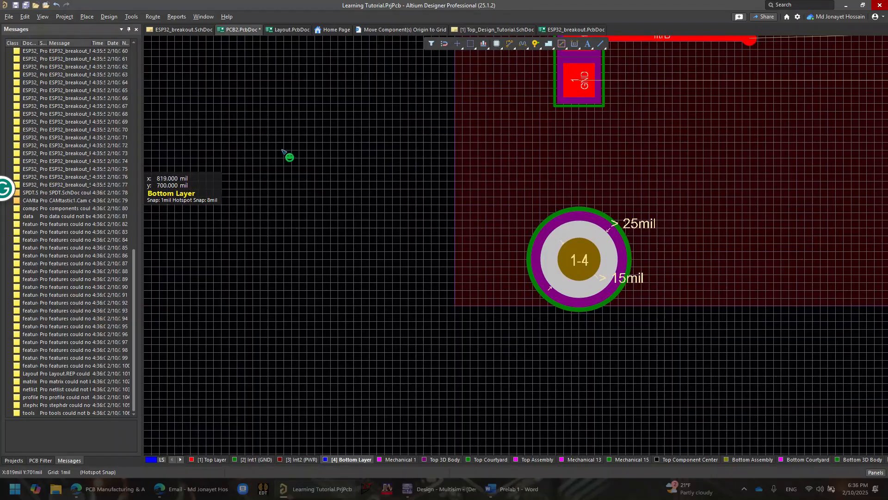
Open the via types of the board's layer stack and add a blind via type from Top Layer to Int1 (GND)
{"action": "left_click", "coordinate": [113, 16]}
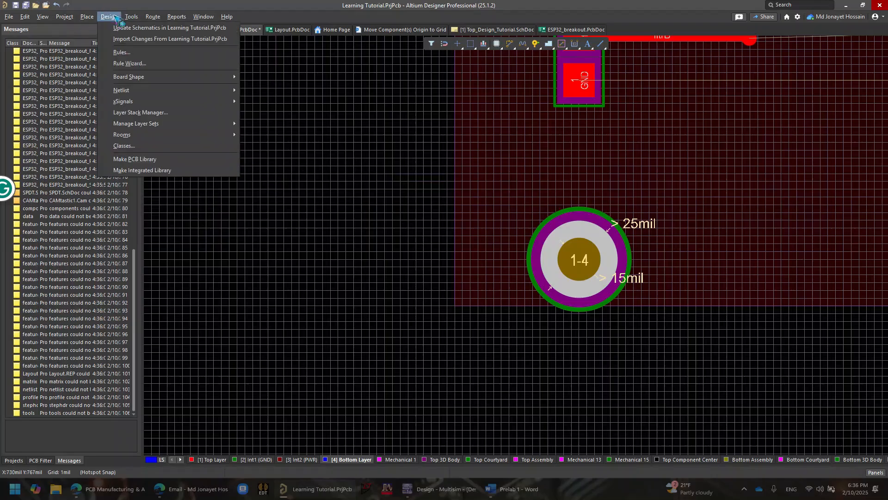
{"action": "left_click", "coordinate": [177, 113]}
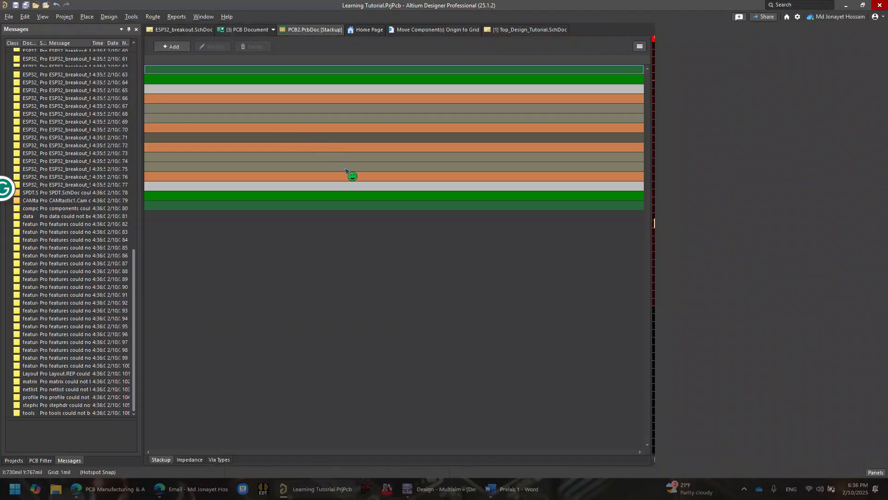
{"action": "left_click", "coordinate": [218, 460]}
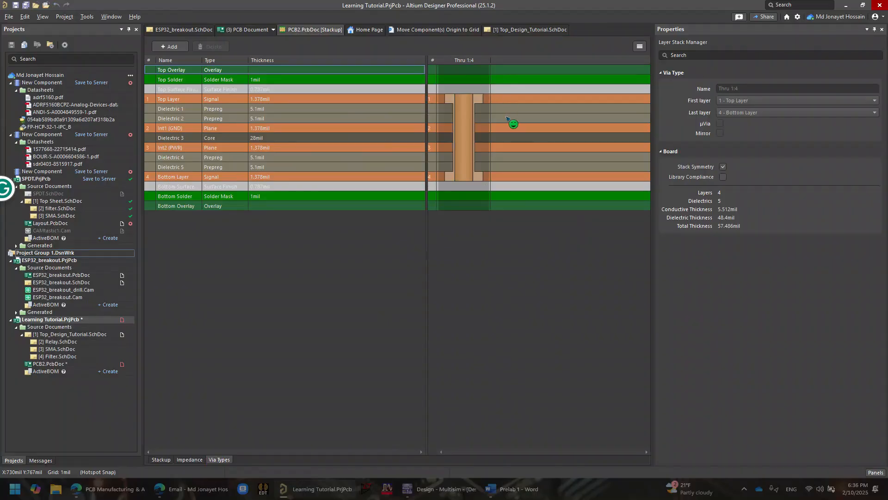
{"action": "left_click", "coordinate": [169, 47]}
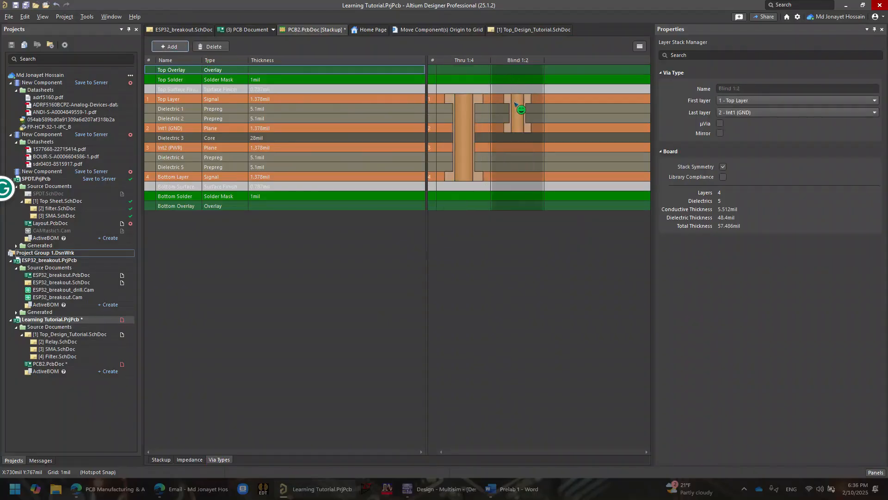
Add another blind via type from Top Layer to Int2 (PWR), trying the µVia option and leaving it disabled
{"action": "left_click", "coordinate": [182, 46]}
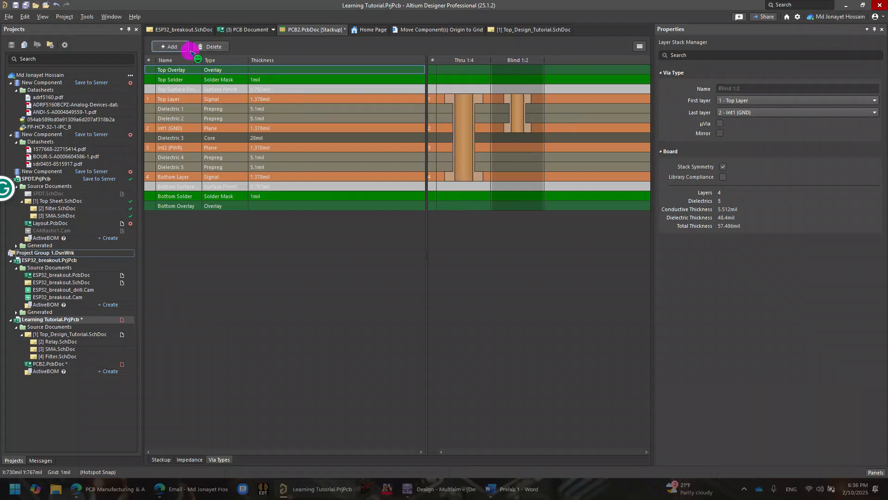
{"action": "left_click", "coordinate": [574, 143]}
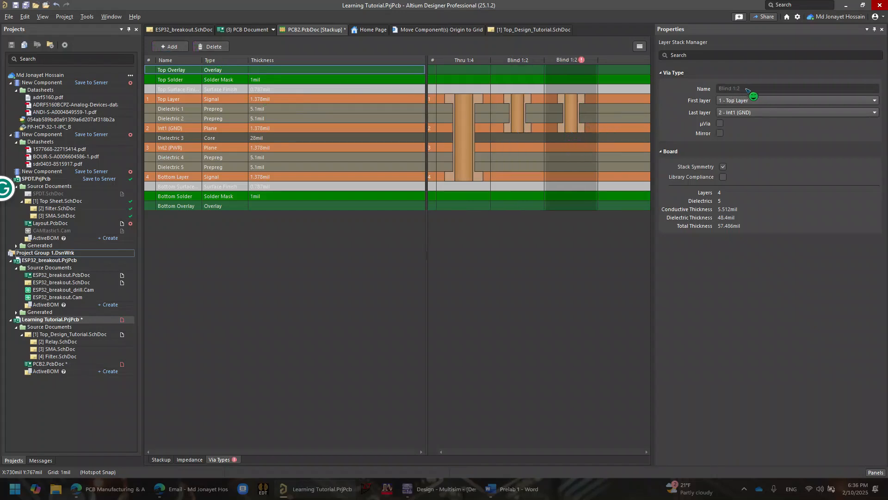
{"action": "left_click", "coordinate": [755, 113]}
{"action": "left_click", "coordinate": [748, 133]}
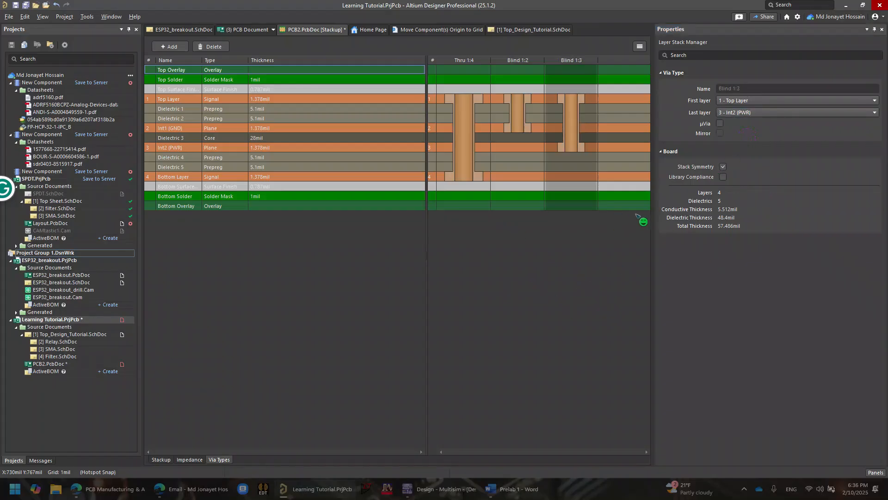
{"action": "left_click", "coordinate": [720, 123]}
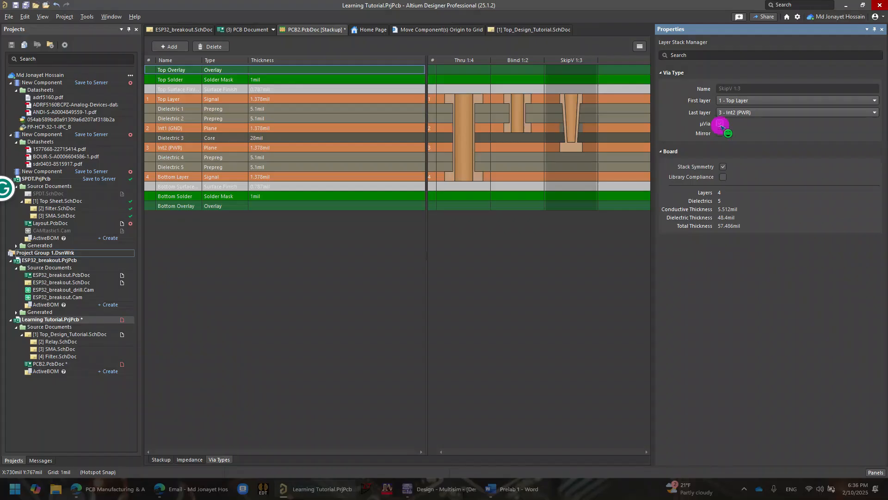
{"action": "left_click", "coordinate": [720, 123]}
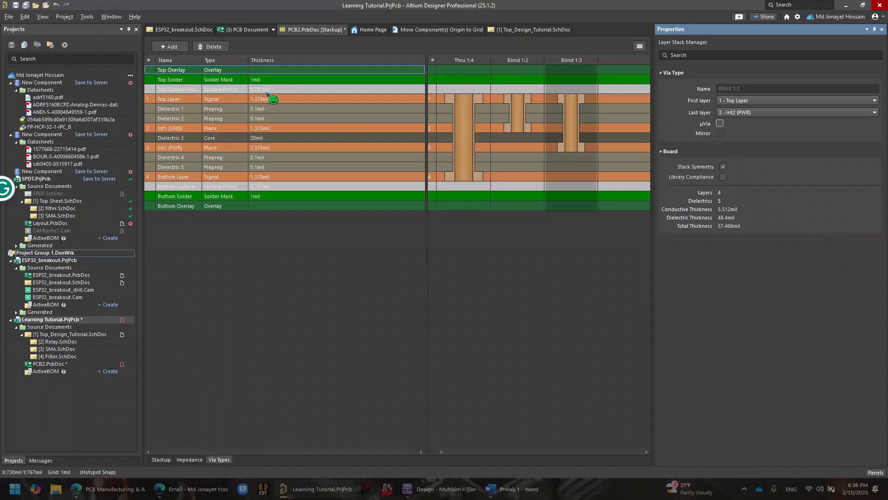
Return to the PCB2.PcbDoc layout and save the layer stack changes
{"action": "left_click", "coordinate": [274, 30]}
{"action": "left_click", "coordinate": [347, 283]}
{"action": "key", "text": "ctrl+s"}
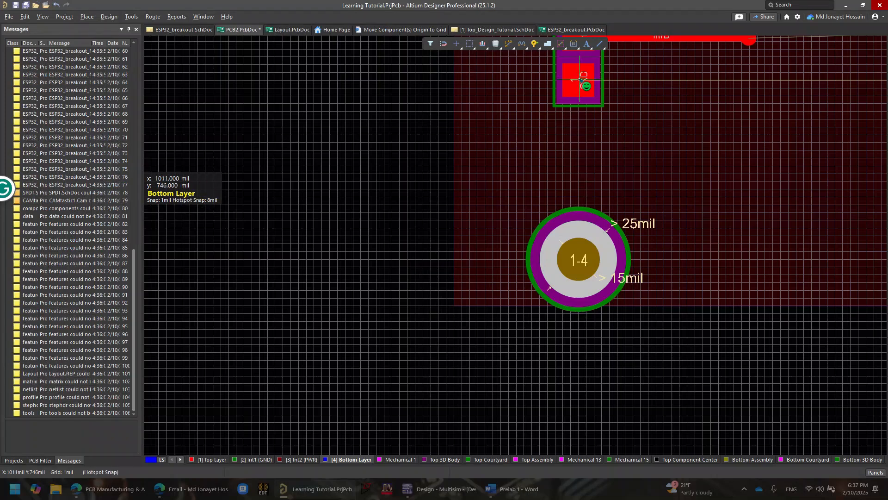
Try routing a GND track from C1B's pad 1 with a Thru 1:4 via leading to the Bottom Layer
{"action": "scroll", "coordinate": [587, 123], "scroll_direction": "down", "scroll_amount": 5, "text": "ctrl"}
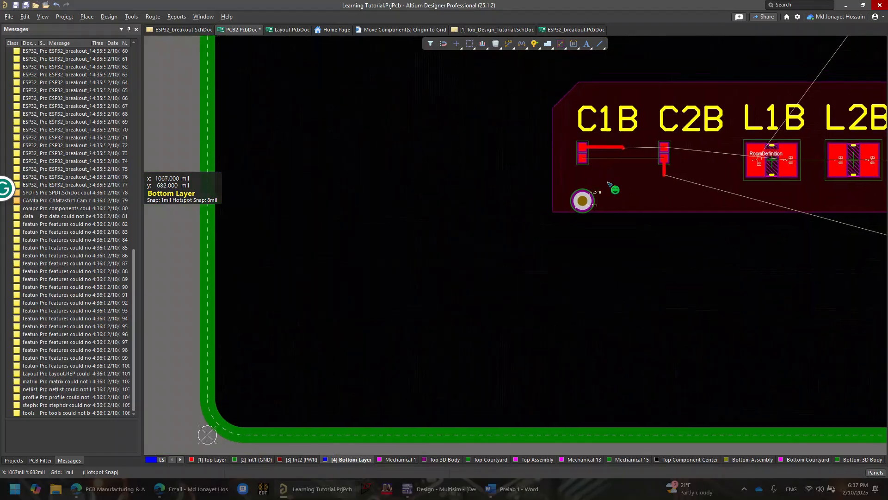
{"action": "scroll", "coordinate": [612, 189], "scroll_direction": "up", "scroll_amount": 5, "text": "ctrl"}
{"action": "right_click_drag", "start_coordinate": [527, 153], "coordinate": [532, 232]}
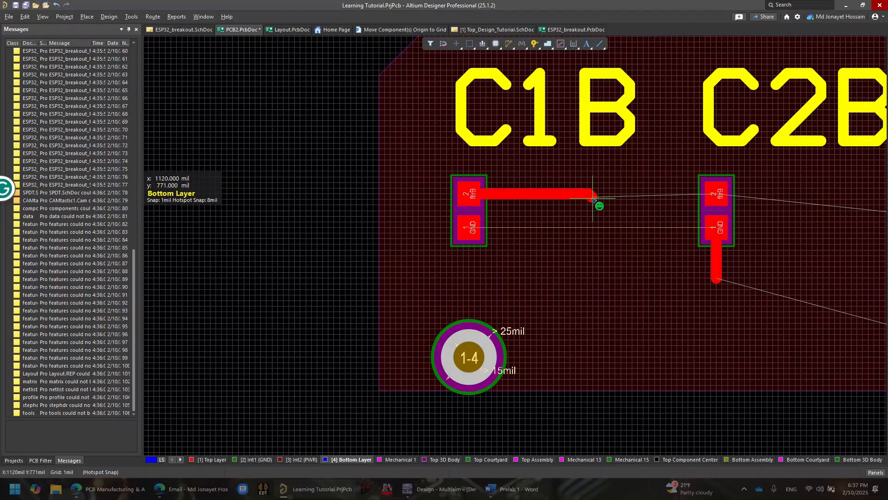
{"action": "left_click", "coordinate": [471, 229]}
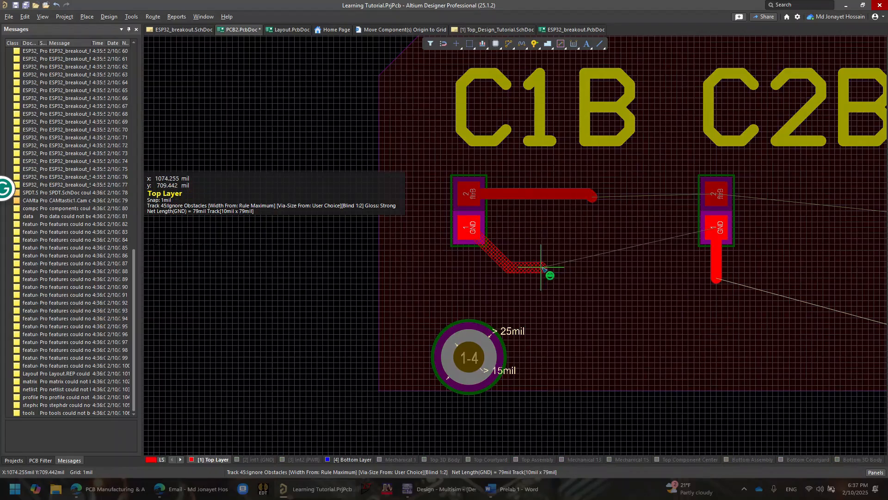
{"action": "key", "text": "2"}
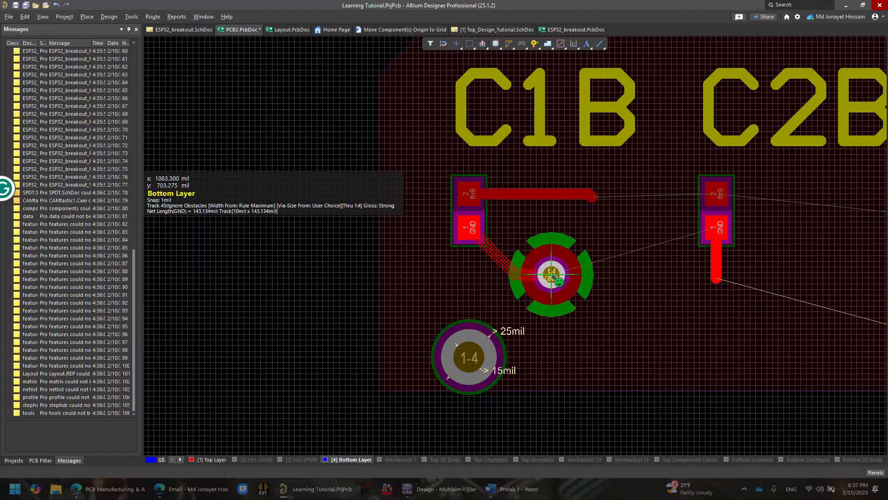
{"action": "key", "text": "KP_Multiply"}
{"action": "key", "text": "KP_Multiply"}
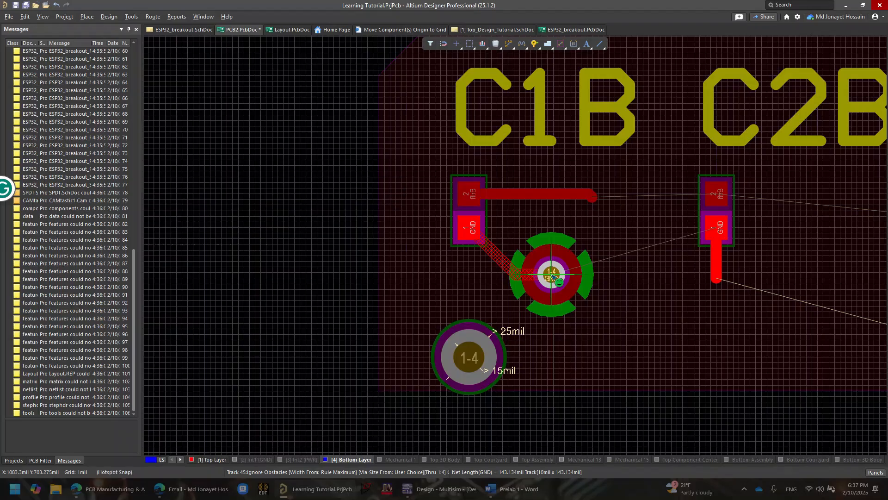
Examine the layer, via size, width and rule settings of the GND track being routed, and cancel that track
{"action": "key", "text": "Tab"}
{"action": "scroll", "coordinate": [694, 273], "scroll_direction": "up", "scroll_amount": 5}
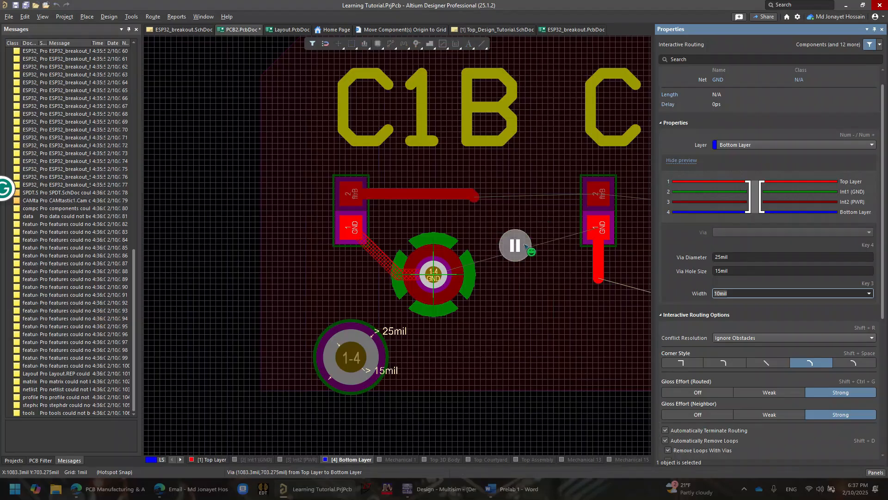
{"action": "left_click", "coordinate": [731, 145]}
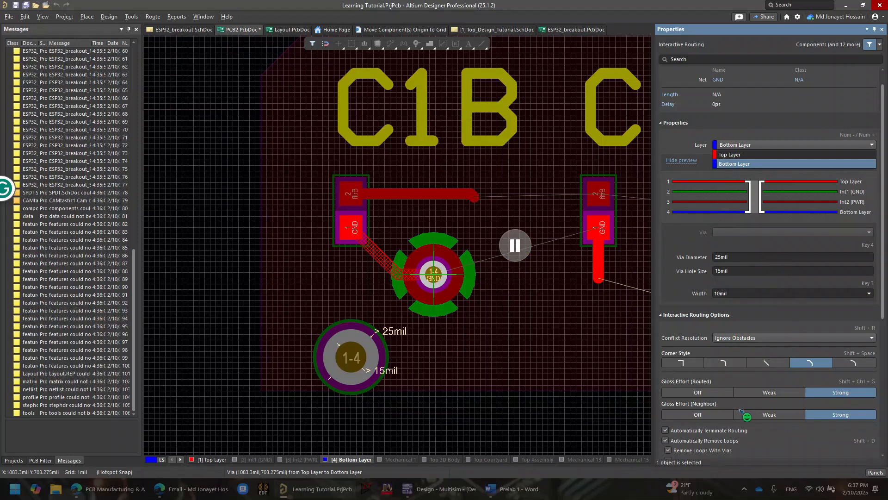
{"action": "left_click", "coordinate": [519, 249]}
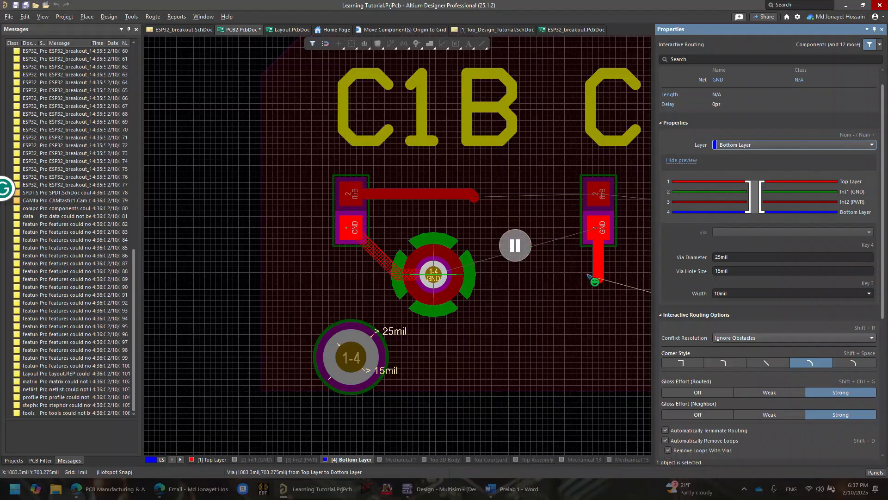
{"action": "scroll", "coordinate": [768, 388], "scroll_direction": "down", "scroll_amount": 3}
{"action": "scroll", "coordinate": [768, 388], "scroll_direction": "down", "scroll_amount": 5}
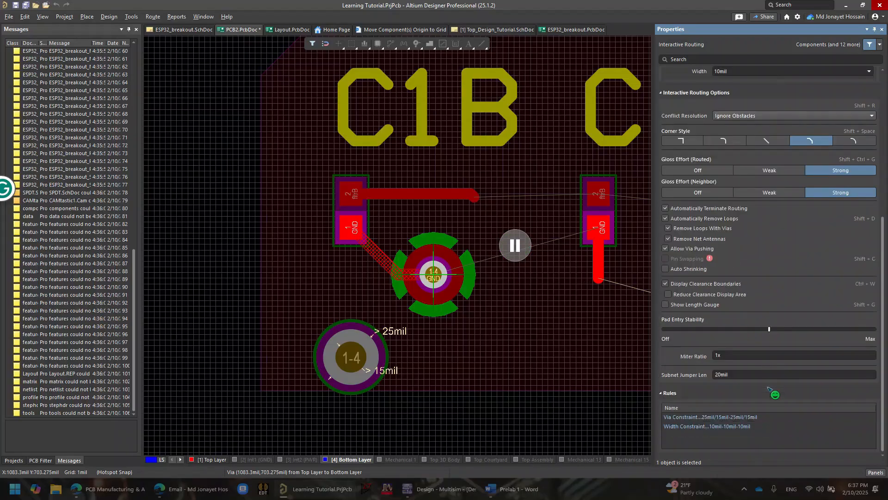
{"action": "scroll", "coordinate": [720, 383], "scroll_direction": "up", "scroll_amount": 8}
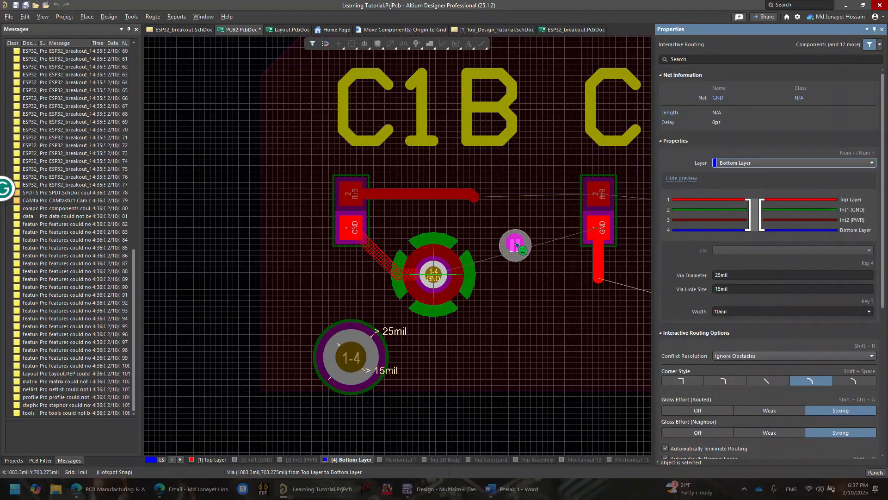
{"action": "key", "text": "Escape"}
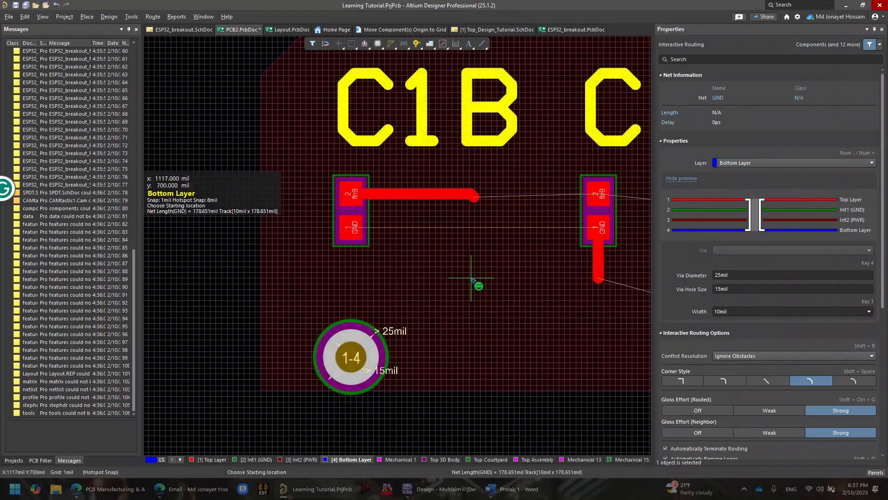
Try another GND track from C1B's pad 1 with a through via leading to the Bottom Layer, and cancel the routing
{"action": "left_click", "coordinate": [354, 228]}
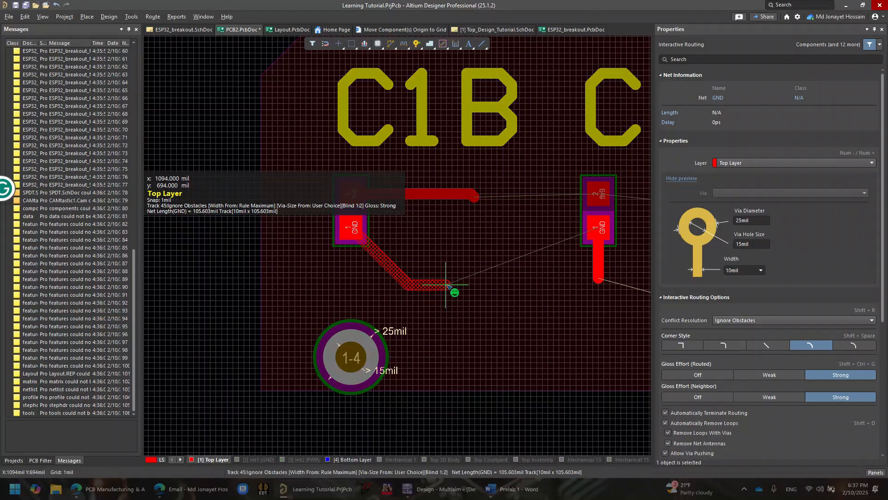
{"action": "scroll", "coordinate": [447, 285], "scroll_direction": "down", "scroll_amount": 3, "text": "ctrl+shift"}
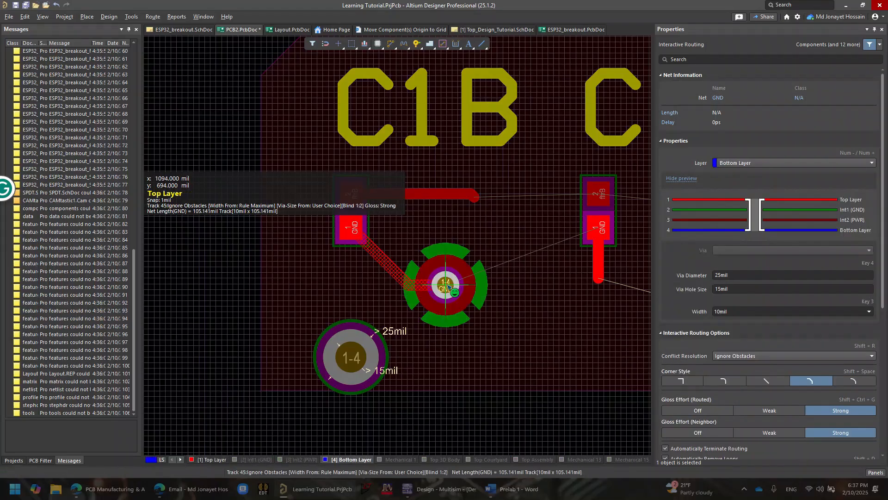
{"action": "key", "text": "Escape"}
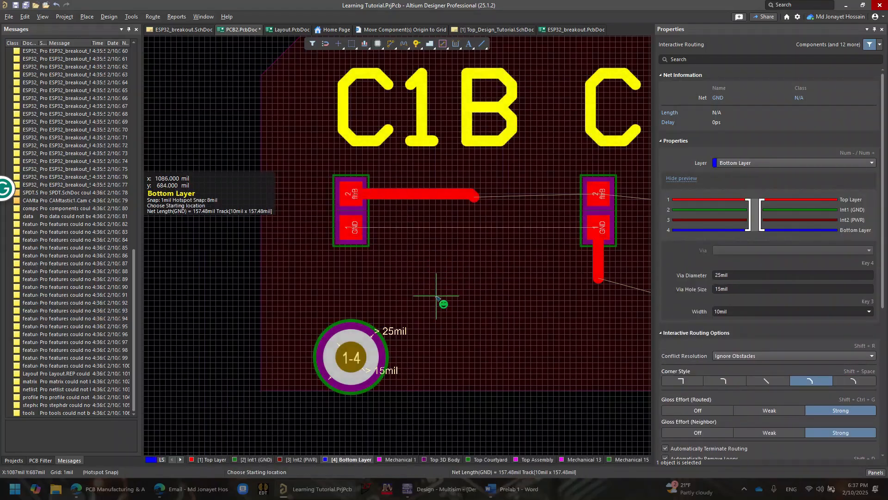
{"action": "key", "text": "Escape"}
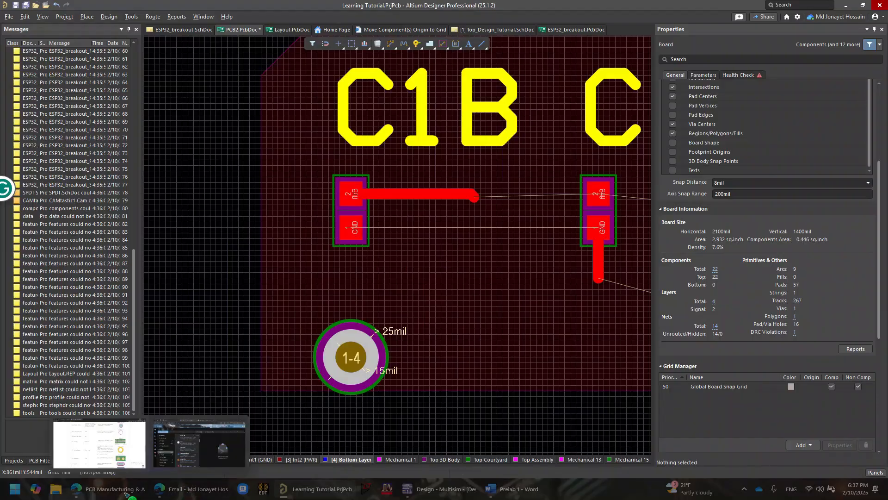
Switch to the web browser and search the web for "keyboard with a mouse" in a new tab
{"action": "left_click", "coordinate": [127, 486]}
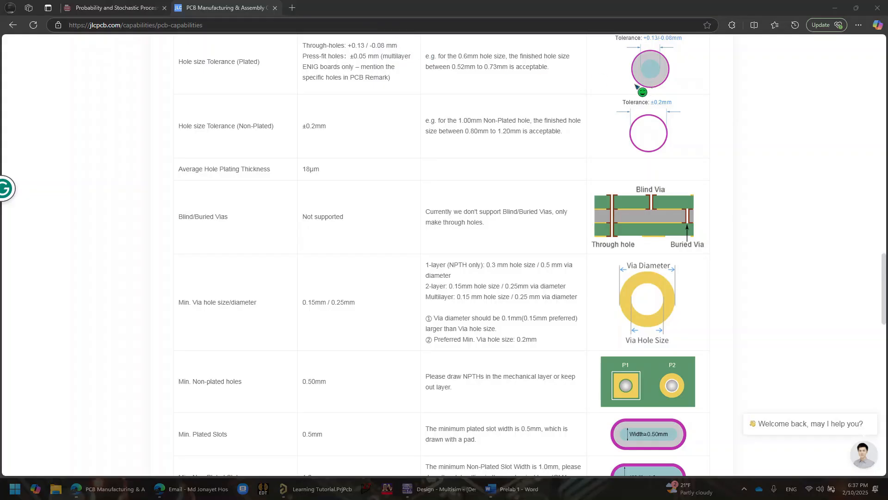
{"action": "left_click", "coordinate": [292, 8]}
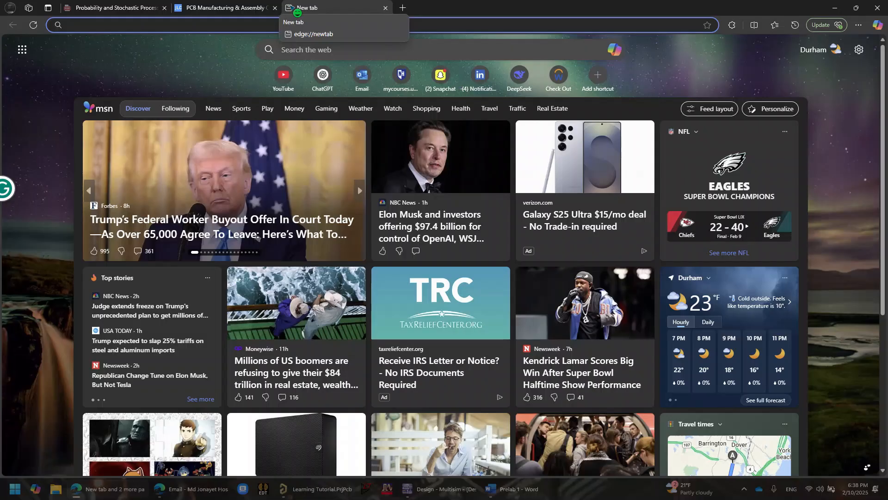
{"action": "type", "text": "k"}
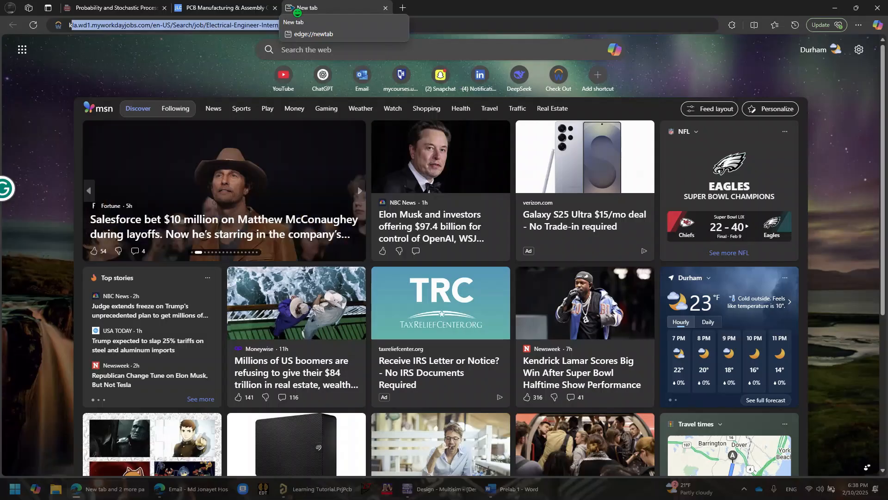
{"action": "type", "text": "eyboar"}
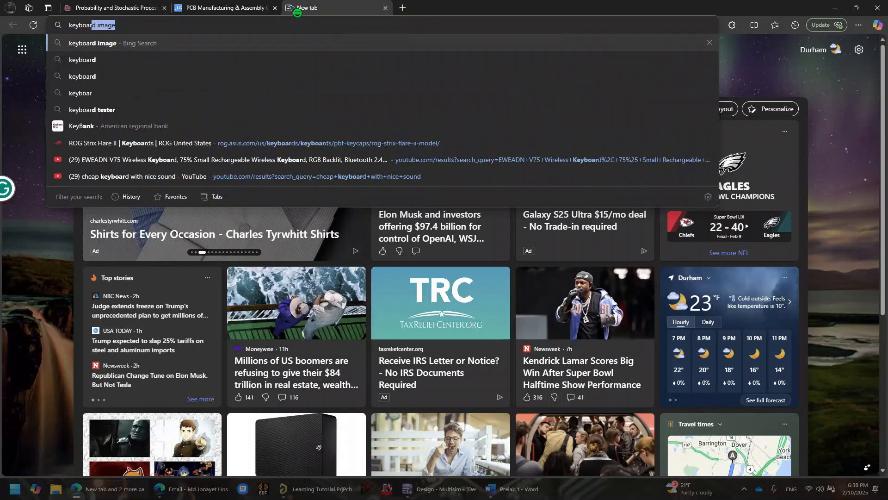
{"action": "type", "text": "d with a mo"}
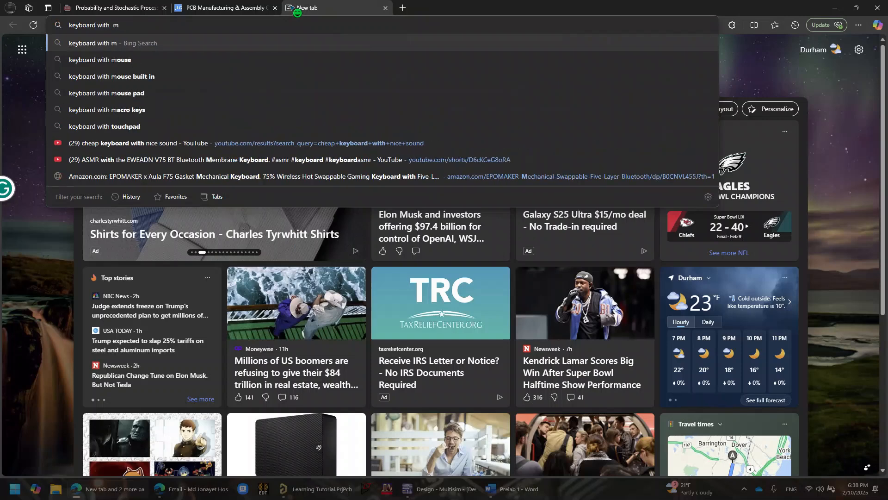
{"action": "type", "text": "use"}
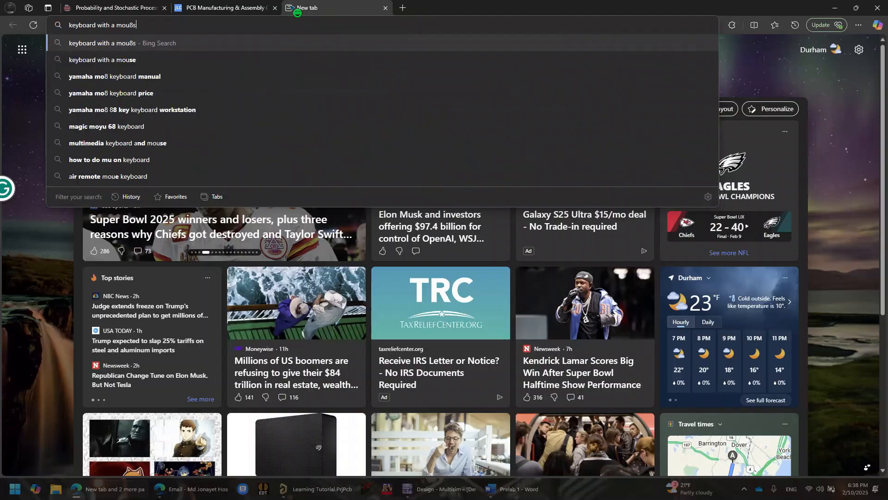
{"action": "key", "text": "Return"}
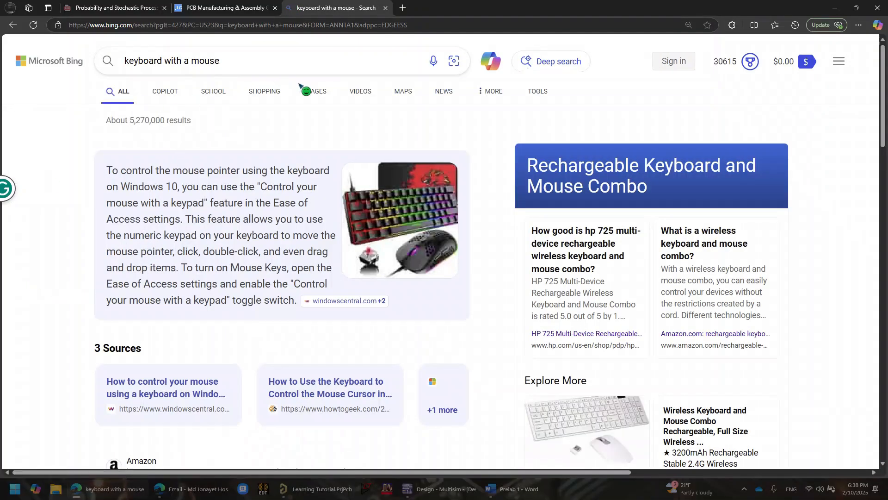
Find a picture of the Havit gaming keyboard and mouse in the image results and enlarge it to examine the keys
{"action": "left_click", "coordinate": [324, 91]}
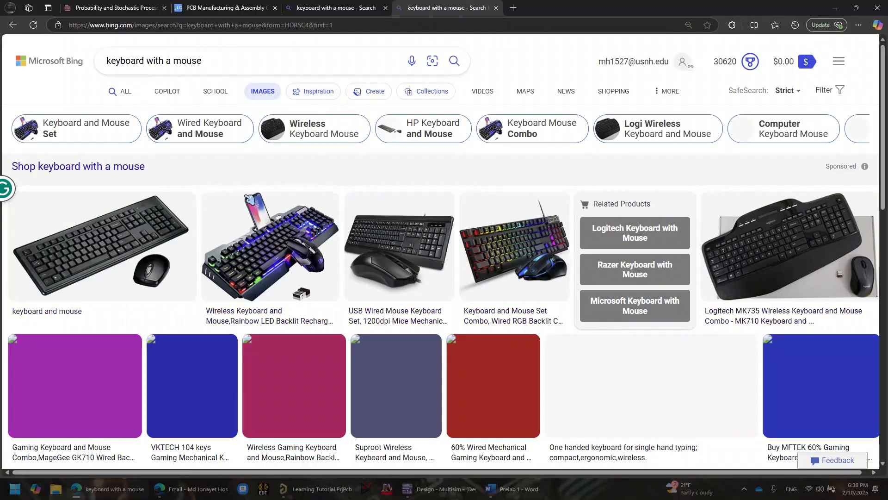
{"action": "scroll", "coordinate": [324, 176], "scroll_direction": "down", "scroll_amount": 3}
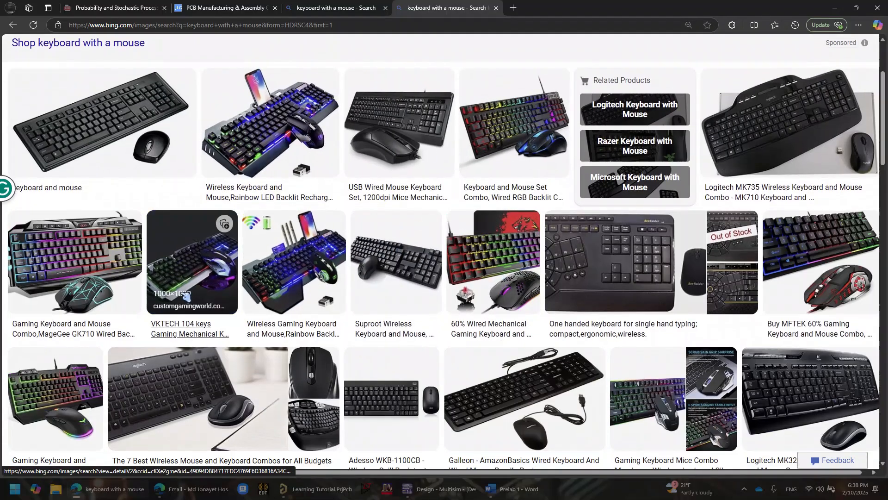
{"action": "scroll", "coordinate": [185, 296], "scroll_direction": "down", "scroll_amount": 1}
{"action": "left_click", "coordinate": [131, 346]}
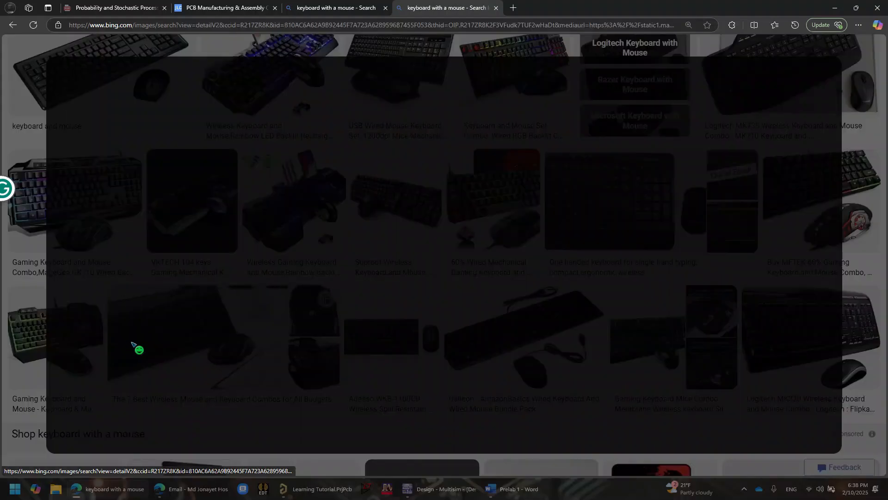
{"action": "left_click", "coordinate": [28, 296]}
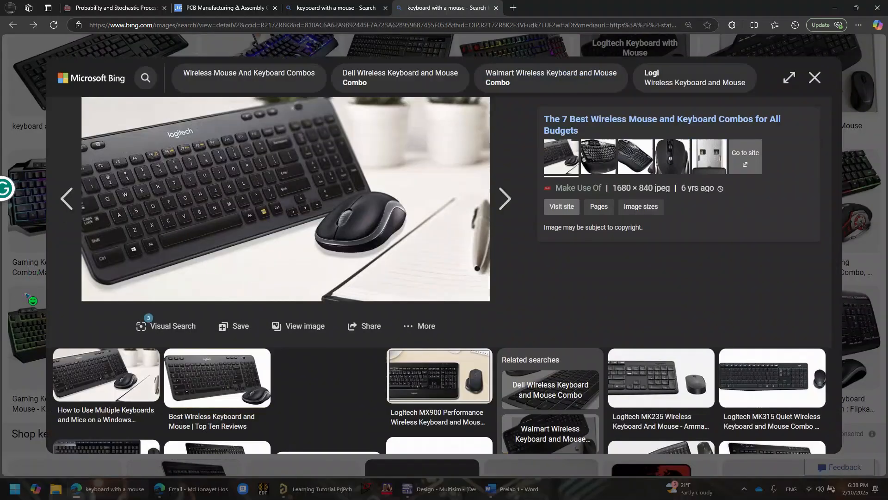
{"action": "left_click", "coordinate": [36, 323]}
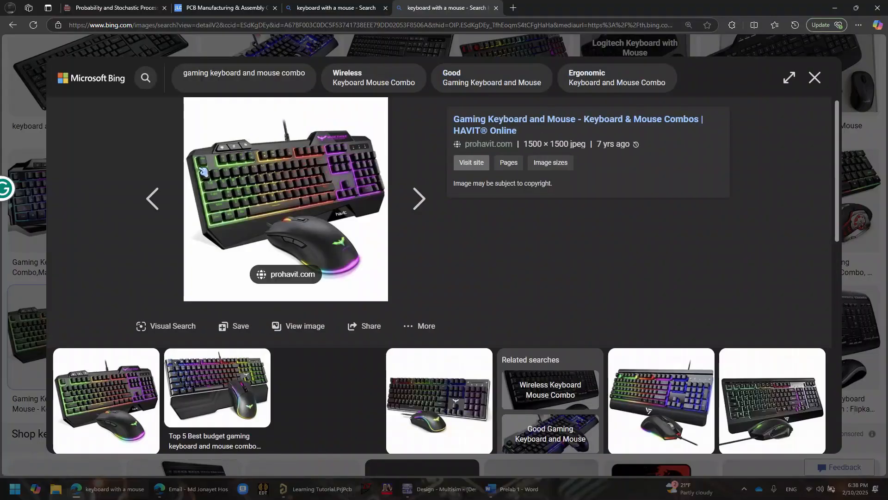
{"action": "scroll", "coordinate": [259, 190], "scroll_direction": "up", "scroll_amount": 5, "text": "ctrl"}
{"action": "scroll", "coordinate": [261, 192], "scroll_direction": "up", "scroll_amount": 5, "text": "ctrl"}
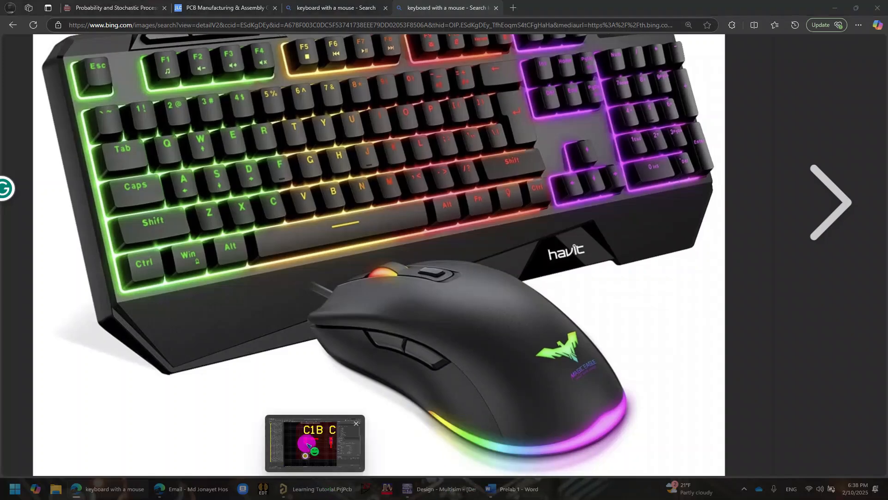
Return to the Altium Designer PCB layout and start a GND track from C1B's pad 1, toggling a Blind 1:2 via on and off
{"action": "left_click", "coordinate": [317, 486]}
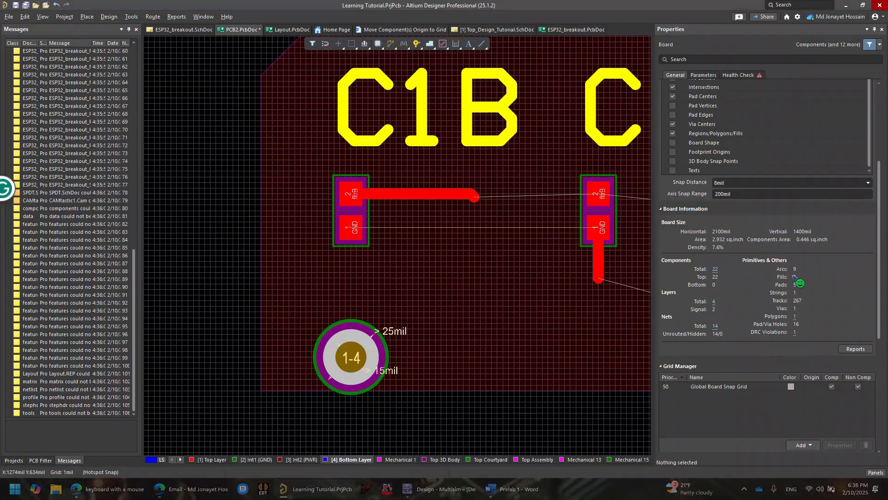
{"action": "right_click", "coordinate": [468, 289]}
{"action": "left_click", "coordinate": [414, 290]}
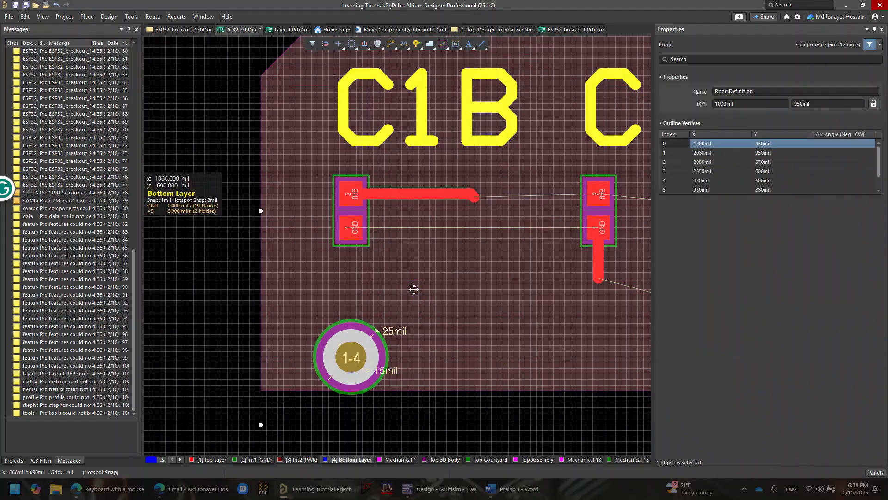
{"action": "left_click", "coordinate": [256, 340]}
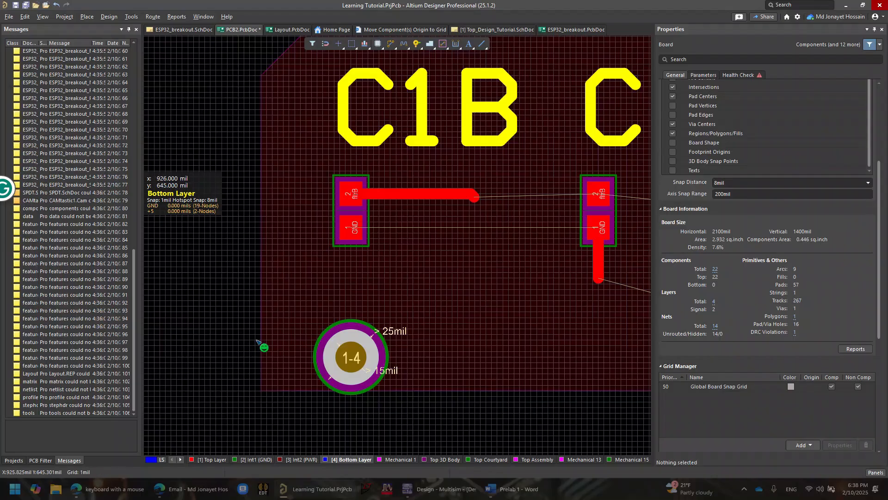
{"action": "key", "text": "ctrl+w"}
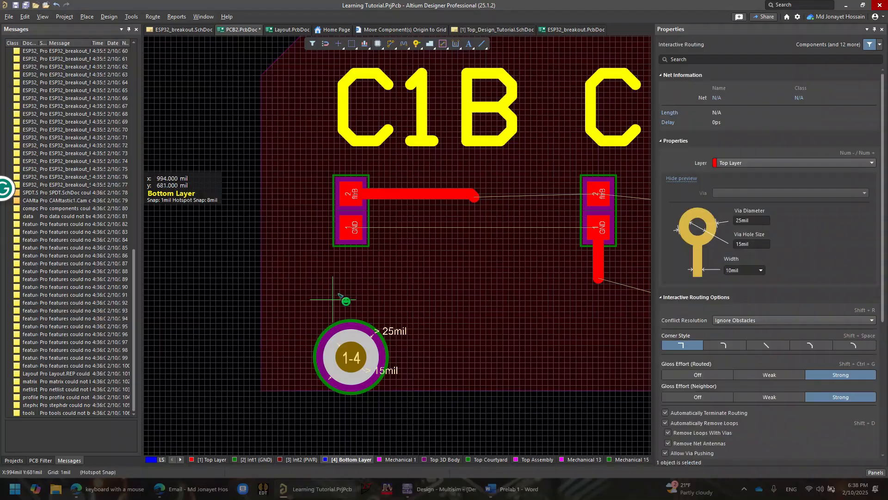
{"action": "left_click", "coordinate": [355, 233]}
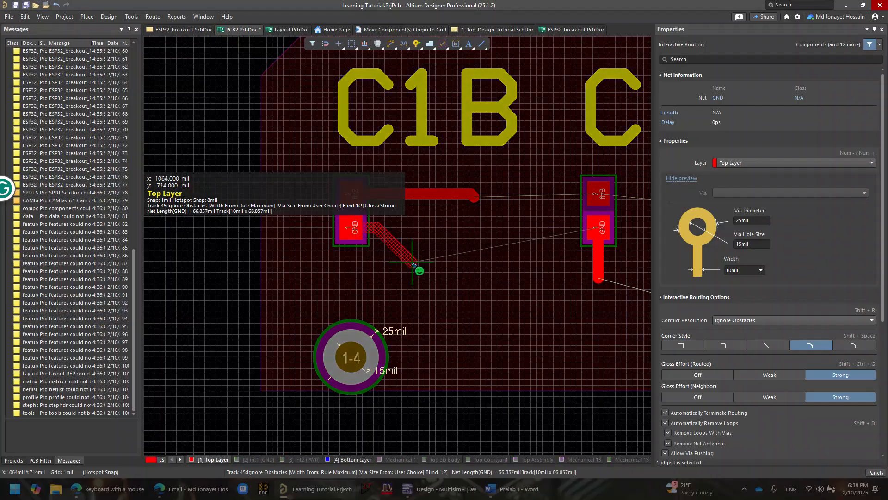
{"action": "key", "text": "2"}
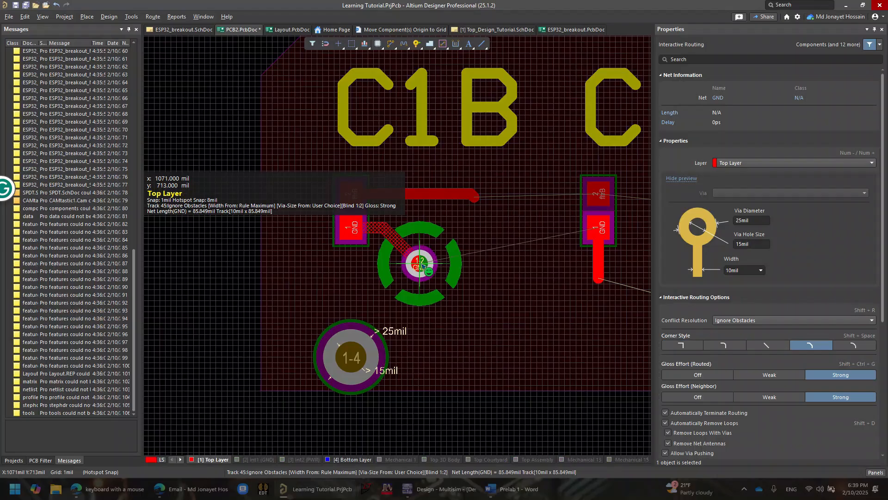
{"action": "key", "text": "2"}
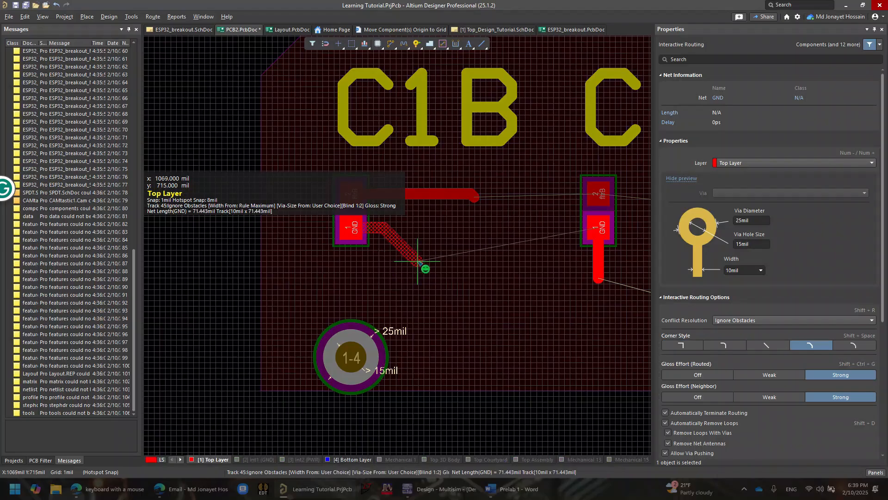
Cycle the track-width source of the GND track being routed and settle on Rule Minimum
{"action": "key", "text": "3"}
{"action": "key", "text": "3"}
{"action": "key", "text": "3"}
{"action": "key", "text": "3"}
{"action": "key", "text": "3"}
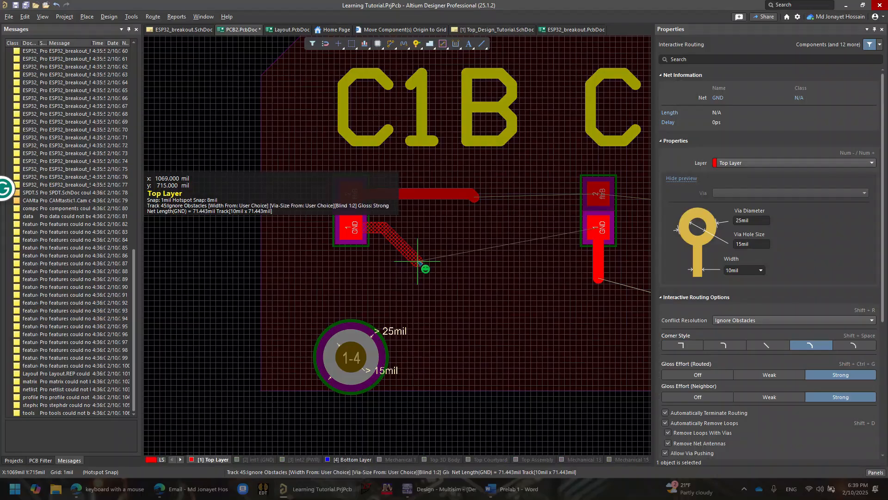
{"action": "key", "text": "3"}
{"action": "key", "text": "3"}
{"action": "key", "text": "3"}
{"action": "key", "text": "3"}
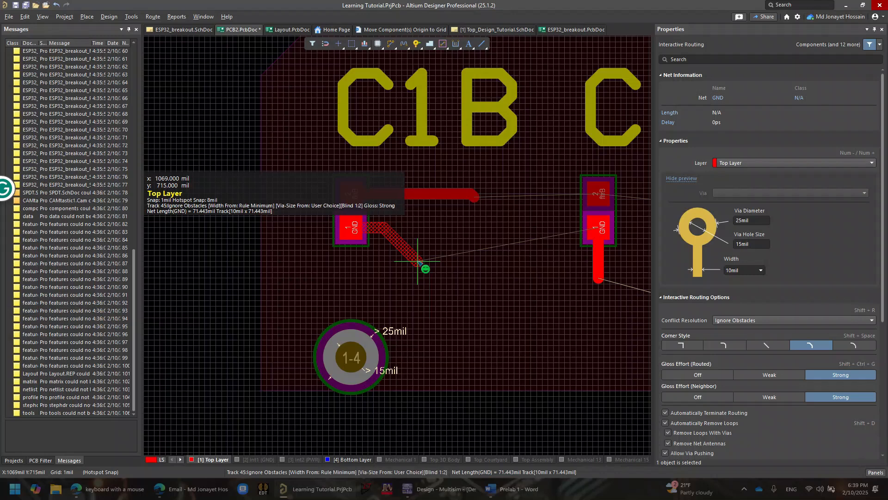
Cycle the via-size source of the GND track through the rule and user options, ending on Rule Minimum
{"action": "key", "text": "4"}
{"action": "key", "text": "4"}
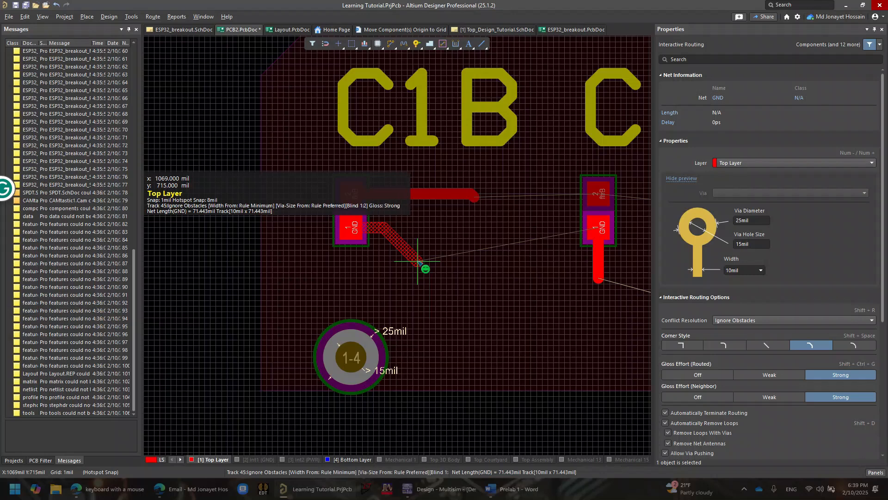
{"action": "key", "text": "4"}
{"action": "key", "text": "4"}
{"action": "key", "text": "4"}
{"action": "key", "text": "4"}
{"action": "key", "text": "4"}
{"action": "key", "text": "4"}
{"action": "key", "text": "4"}
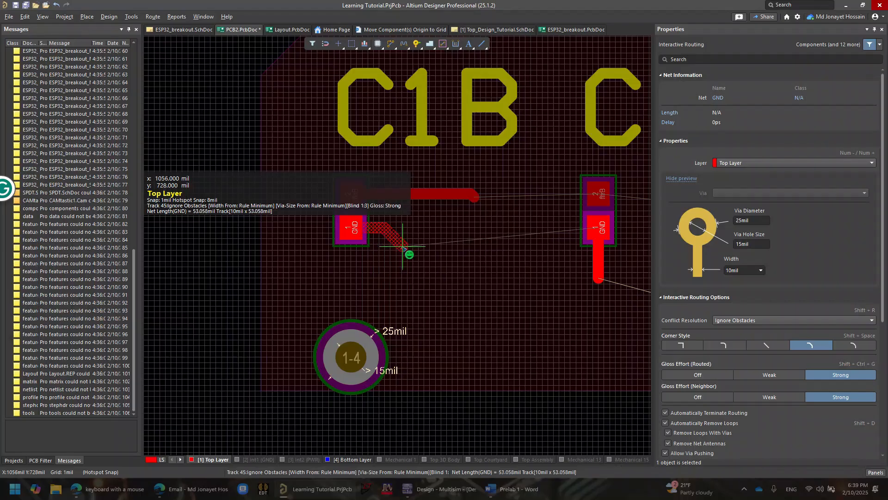
Cycle the routing via type to Thru 1:4, and select Blind 1:3 from the available via types
{"action": "key", "text": "6"}
{"action": "key", "text": "6"}
{"action": "key", "text": "6"}
{"action": "key", "text": "6"}
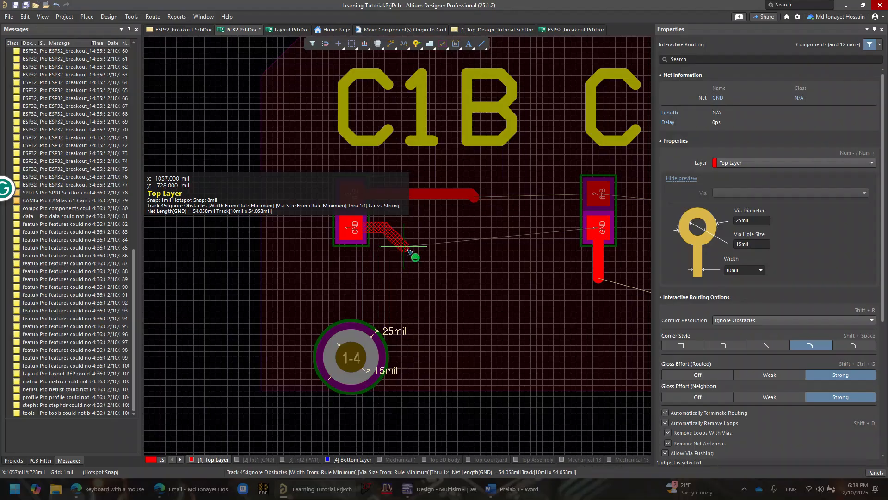
{"action": "key", "text": "2"}
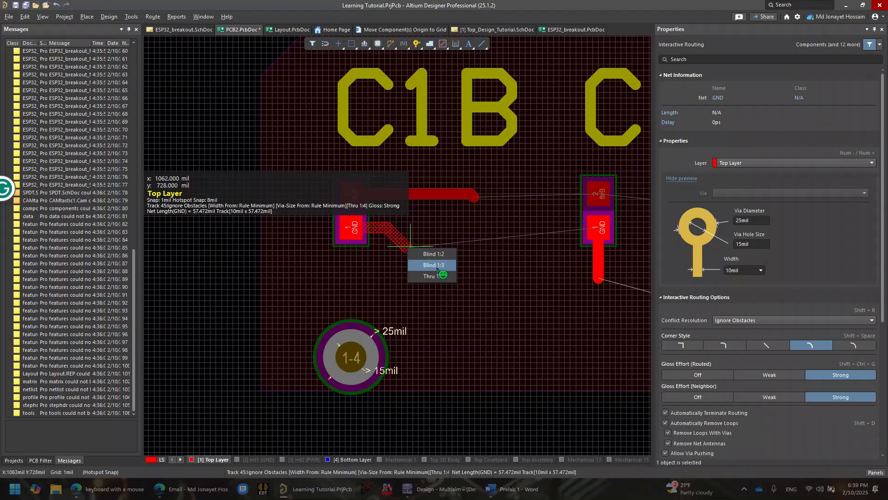
{"action": "left_click", "coordinate": [436, 266]}
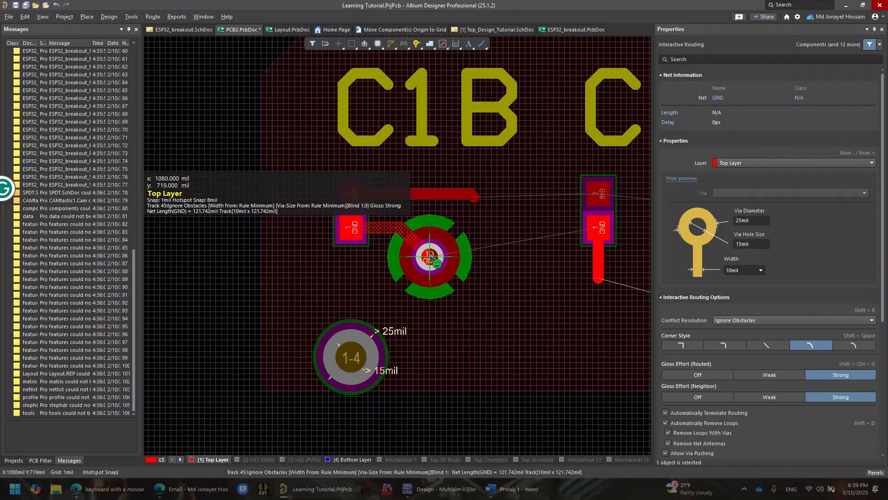
Change the GND track's via to Blind 1:2 with its size source on Rule Maximum, and show the list of interactive routing shortcuts
{"action": "key", "text": "6"}
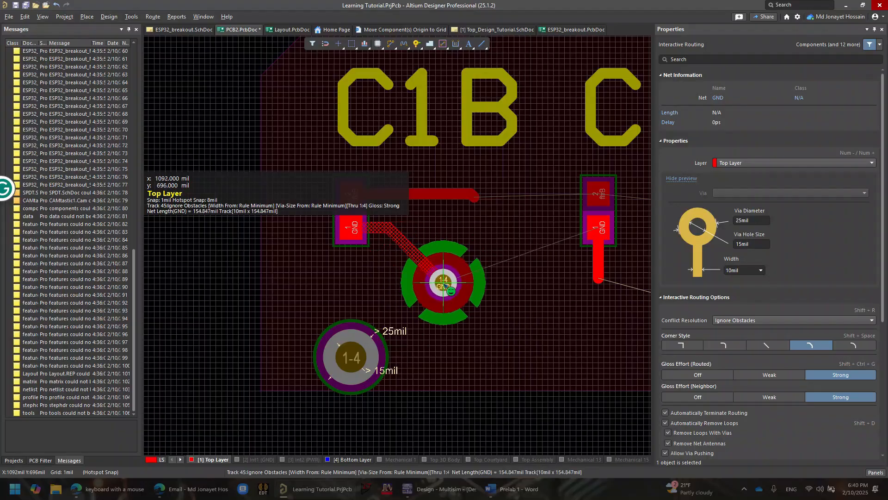
{"action": "key", "text": "4"}
{"action": "key", "text": "6"}
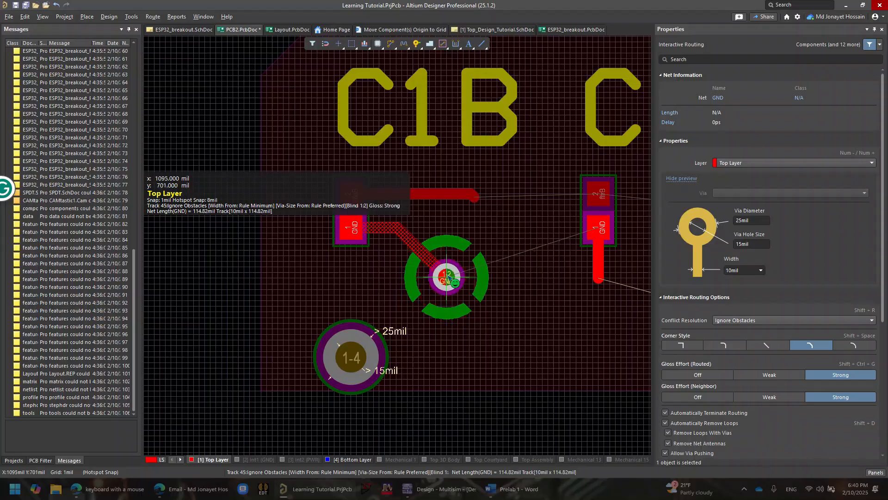
{"action": "key", "text": "4"}
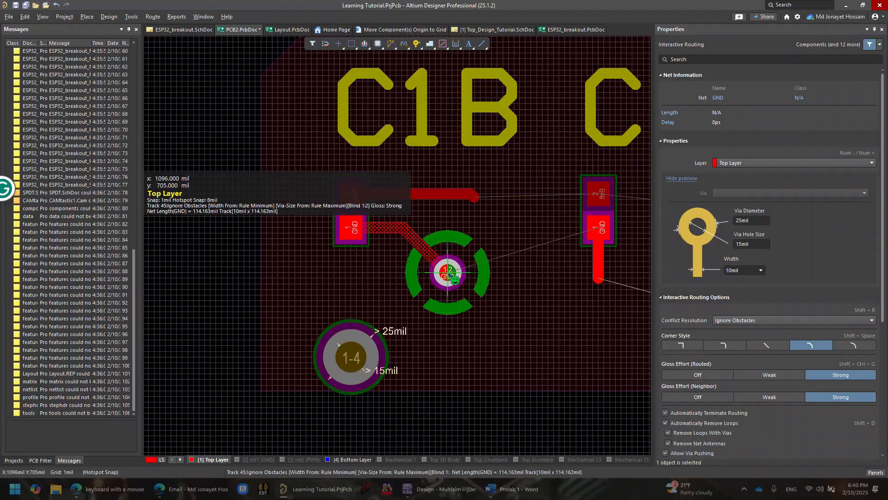
{"action": "key", "text": "grave"}
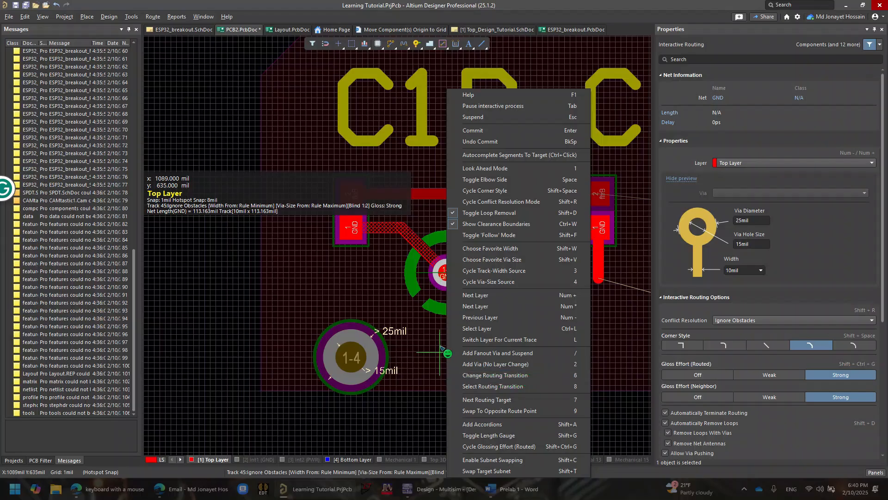
Change the GND track's routing via to Blind 1:3, switch the track to the Bottom Layer, and leave interactive routing
{"action": "left_click", "coordinate": [570, 380]}
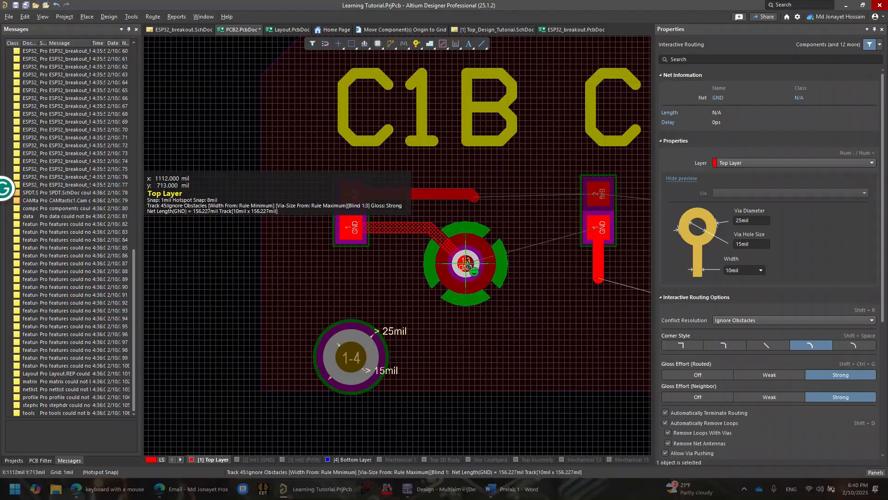
{"action": "right_click", "coordinate": [477, 275]}
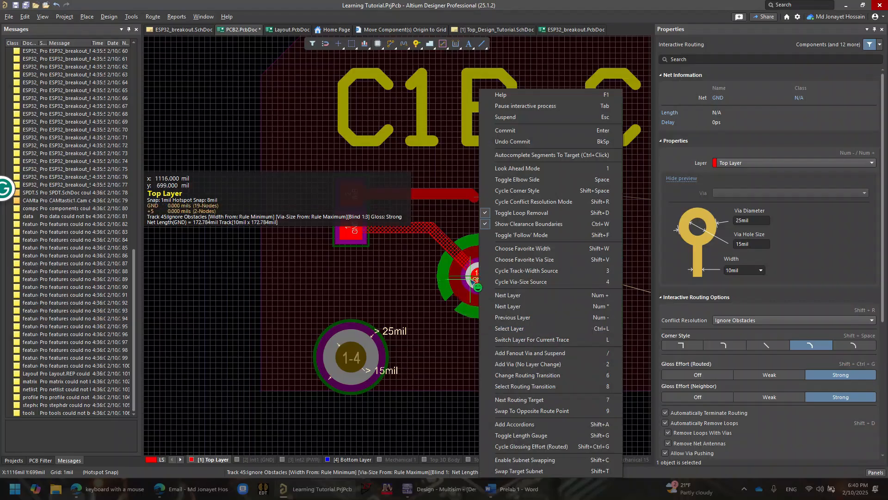
{"action": "left_click", "coordinate": [509, 328]}
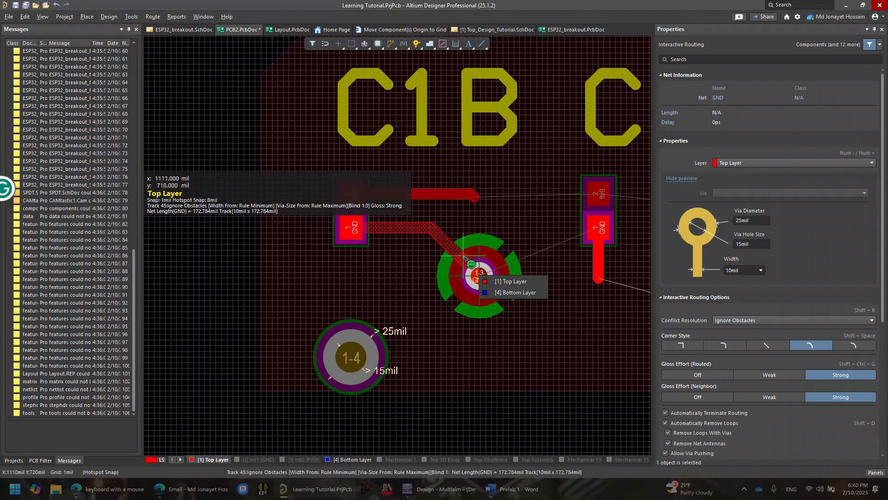
{"action": "left_click", "coordinate": [514, 293]}
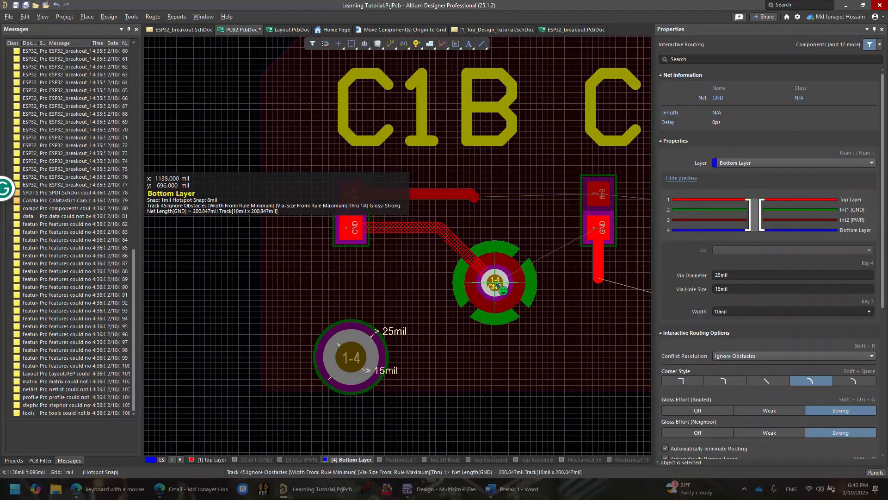
{"action": "key", "text": "Escape"}
{"action": "scroll", "coordinate": [369, 259], "scroll_direction": "down", "scroll_amount": 2, "text": "ctrl"}
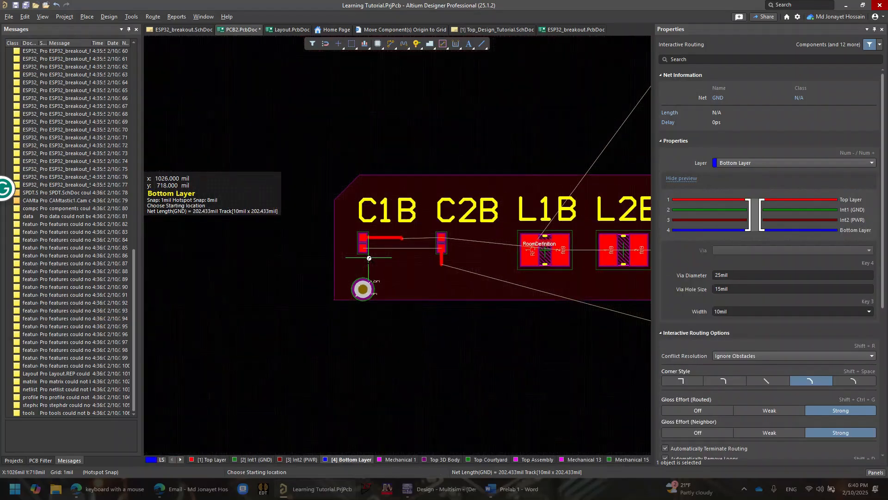
{"action": "key", "text": "Escape"}
Extend C1B's fltrB track down from its open end and finish it with a Thru 1:4 via to the Bottom Layer
{"action": "scroll", "coordinate": [459, 307], "scroll_direction": "down", "scroll_amount": 7, "text": "ctrl"}
{"action": "scroll", "coordinate": [459, 303], "scroll_direction": "up", "scroll_amount": 8, "text": "ctrl"}
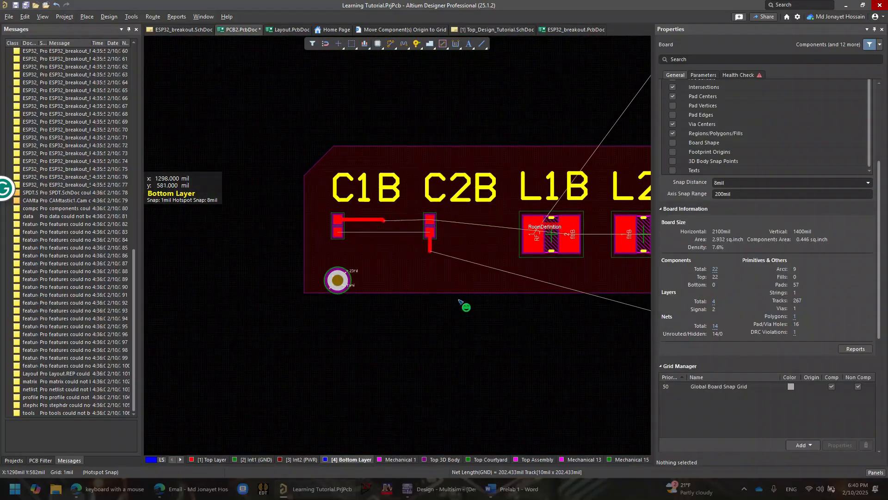
{"action": "scroll", "coordinate": [347, 305], "scroll_direction": "up", "scroll_amount": 3, "text": "ctrl"}
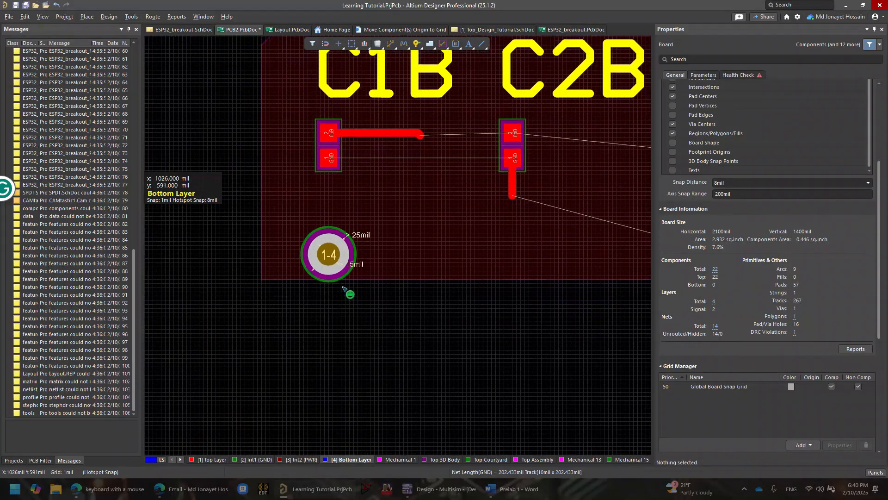
{"action": "scroll", "coordinate": [319, 268], "scroll_direction": "up", "scroll_amount": 1, "text": "ctrl"}
{"action": "scroll", "coordinate": [303, 272], "scroll_direction": "down", "scroll_amount": 1, "text": "ctrl"}
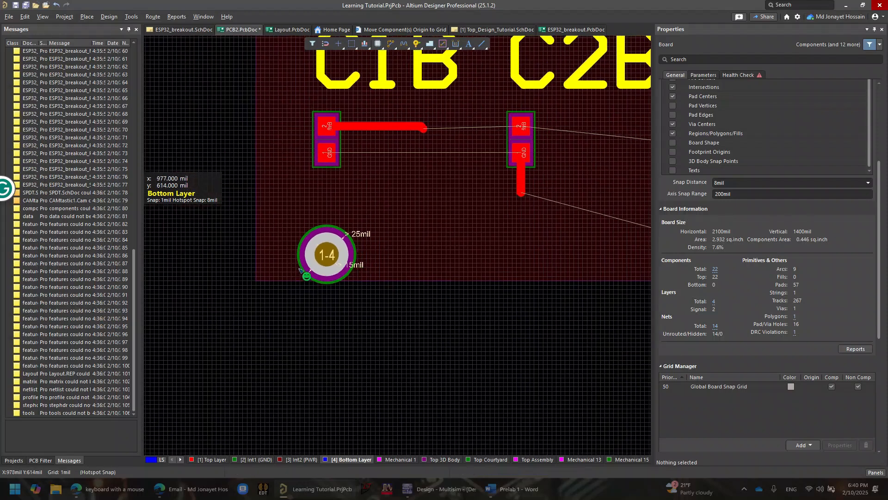
{"action": "scroll", "coordinate": [303, 271], "scroll_direction": "up", "scroll_amount": 1, "text": "ctrl"}
{"action": "key", "text": "ctrl+w"}
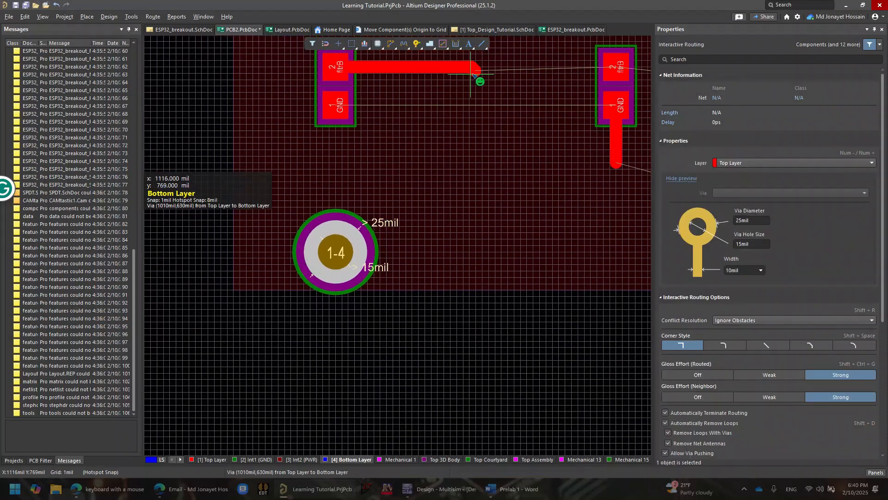
{"action": "left_click", "coordinate": [473, 69]}
{"action": "scroll", "coordinate": [485, 178], "scroll_direction": "up", "scroll_amount": 1, "text": "ctrl"}
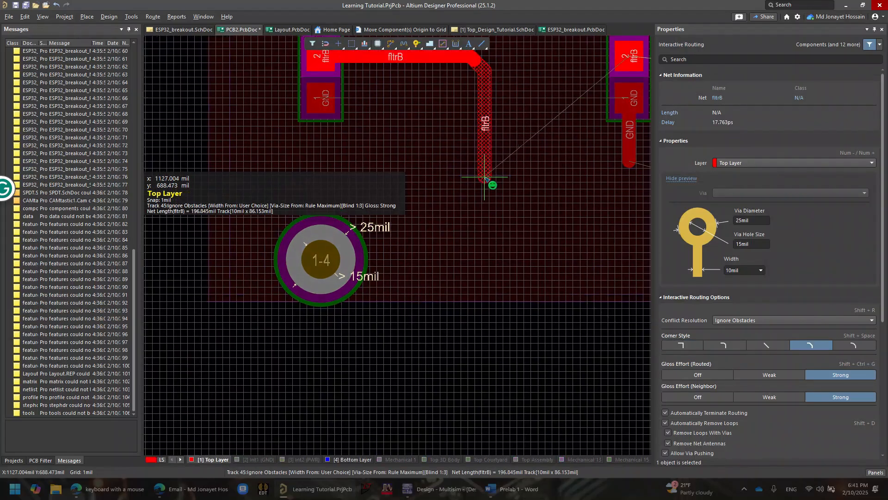
{"action": "scroll", "coordinate": [486, 179], "scroll_direction": "down", "scroll_amount": 1, "text": "ctrl"}
{"action": "key", "text": "KP_Multiply"}
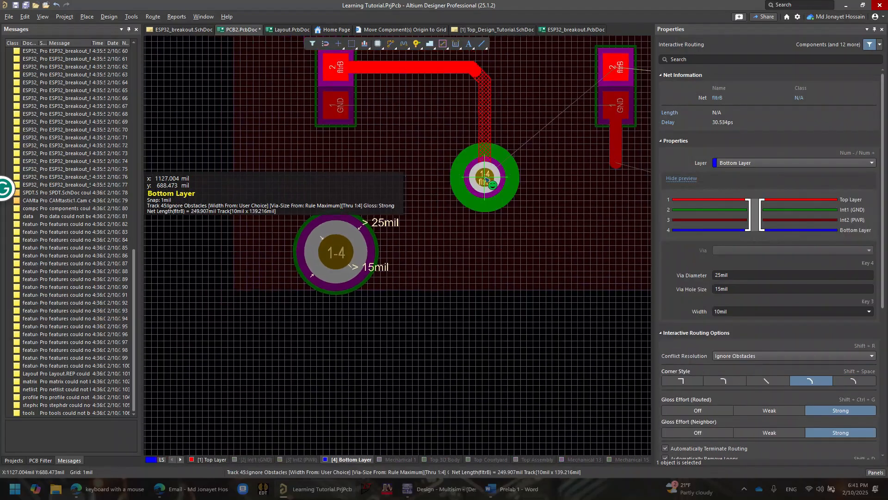
{"action": "left_click", "coordinate": [485, 177]}
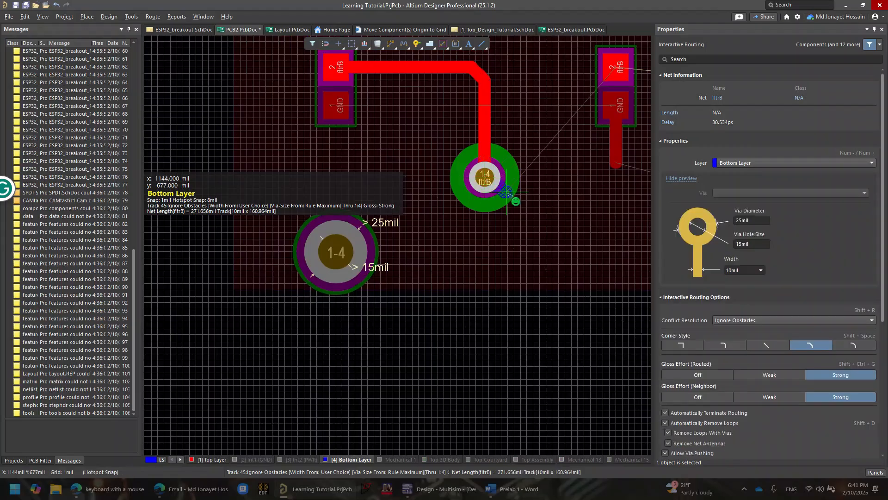
{"action": "right_click", "coordinate": [524, 227]}
{"action": "right_click", "coordinate": [492, 184]}
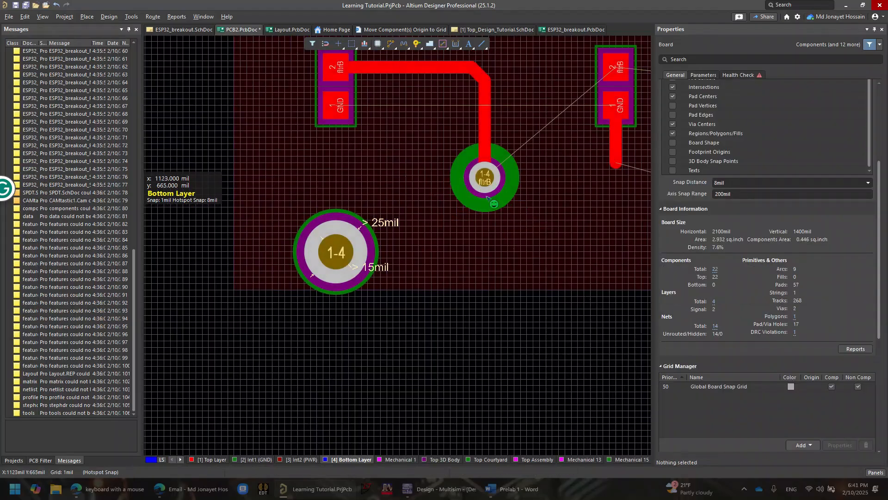
Route a short Top Layer track from C1B's GND pad and end it with a Blind 1:3 via without changing layers
{"action": "scroll", "coordinate": [492, 185], "scroll_direction": "up", "scroll_amount": 1, "text": "ctrl"}
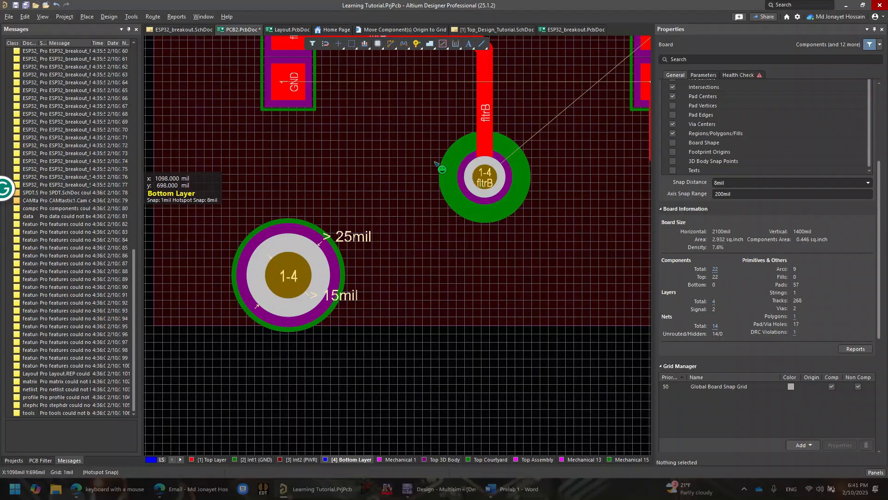
{"action": "key", "text": "ctrl+w"}
{"action": "left_click", "coordinate": [287, 85]}
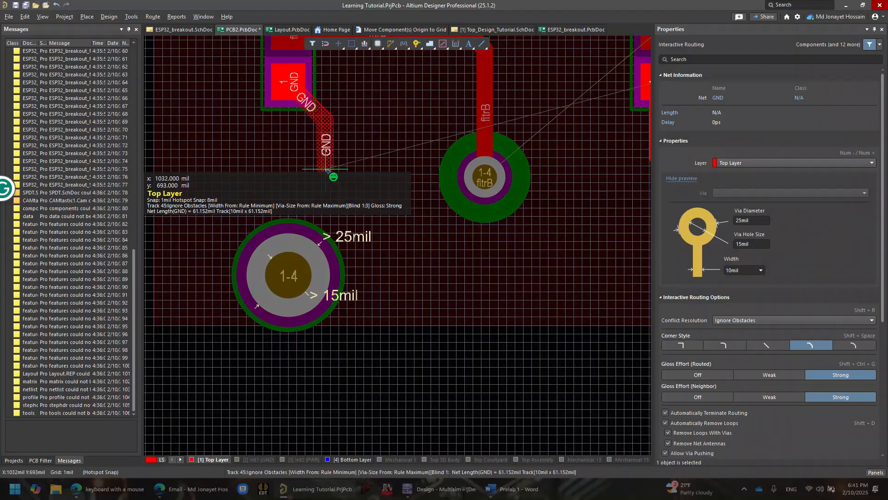
{"action": "key", "text": "2"}
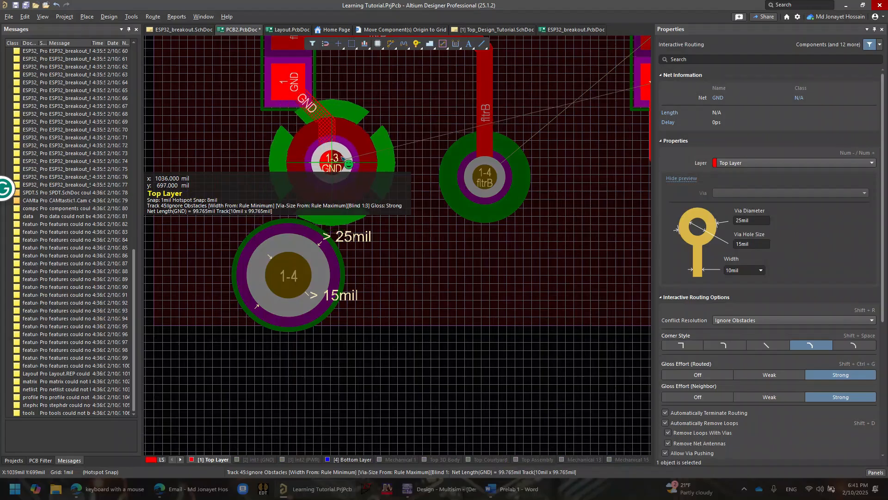
{"action": "left_click", "coordinate": [360, 157]}
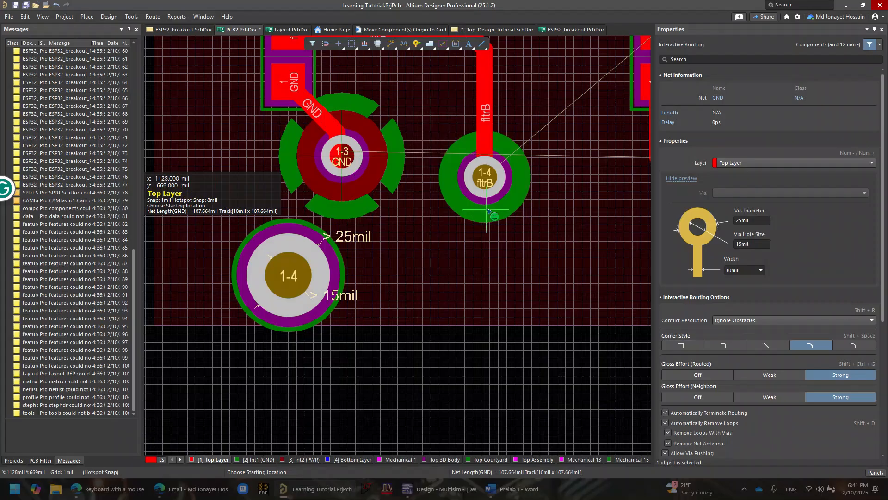
{"action": "key", "text": "Escape"}
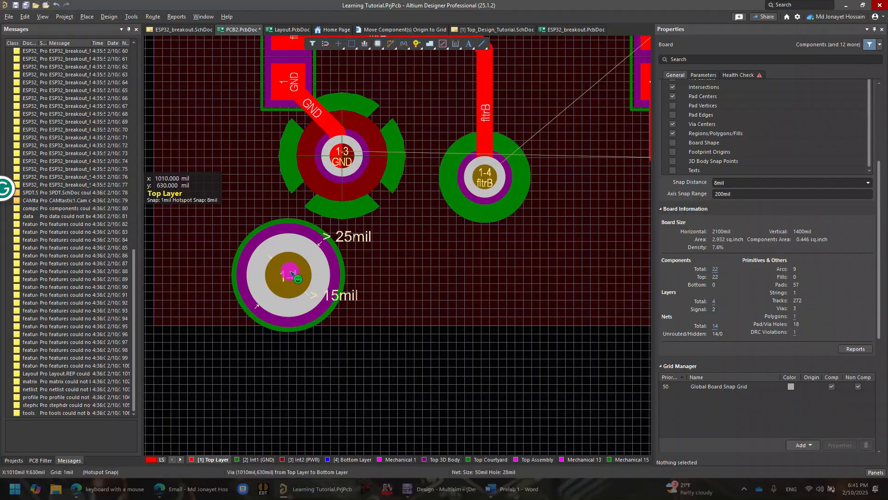
Inspect the free via below C1B, and place another Thru 1:4 via at about X 1074 mil, Y 580 mil
{"action": "left_click", "coordinate": [295, 270]}
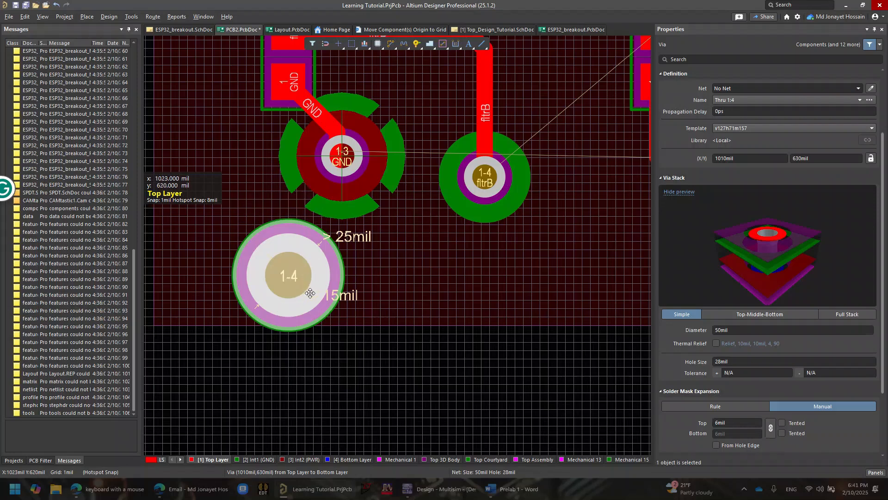
{"action": "left_click", "coordinate": [417, 43]}
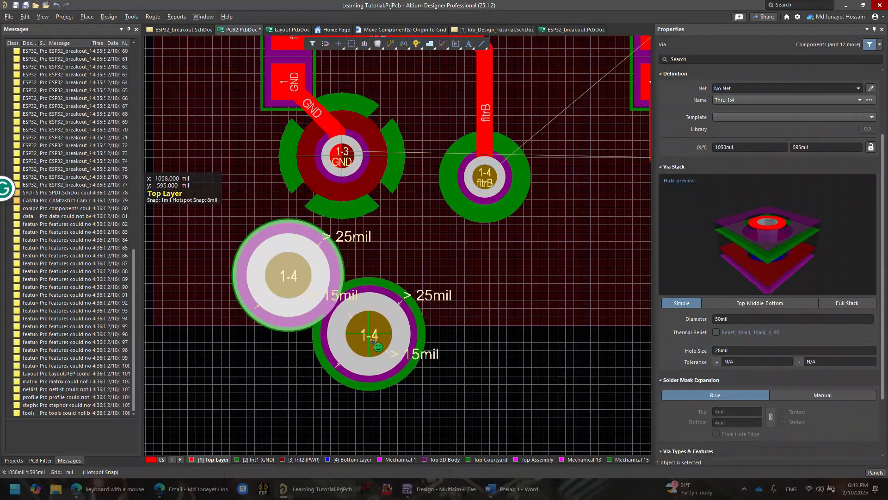
{"action": "left_click", "coordinate": [398, 360]}
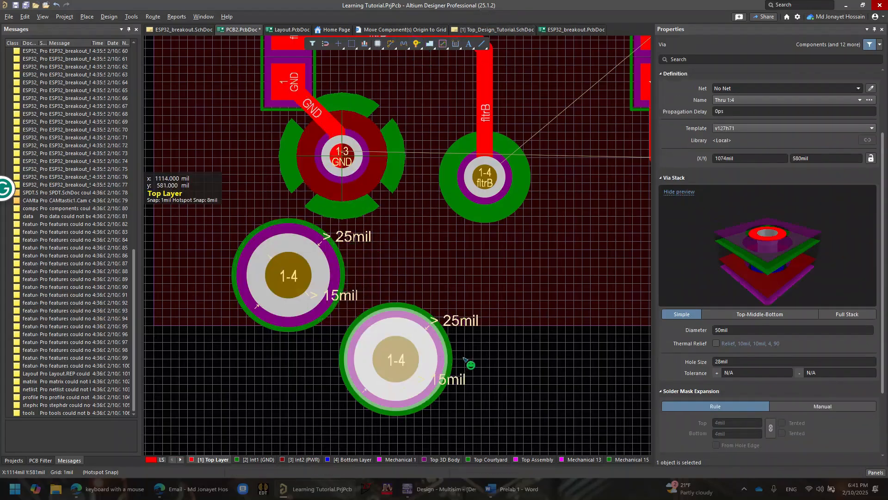
{"action": "scroll", "coordinate": [465, 360], "scroll_direction": "down", "scroll_amount": 6, "text": "ctrl"}
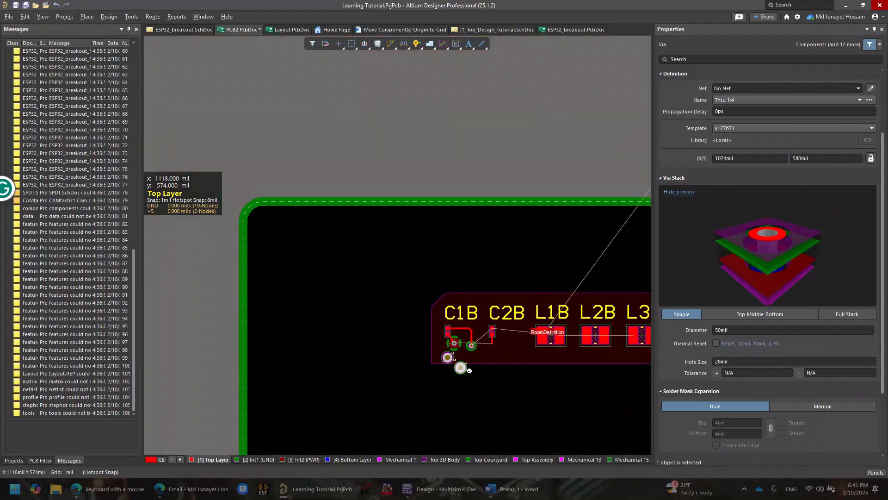
{"action": "scroll", "coordinate": [469, 368], "scroll_direction": "up", "scroll_amount": 7, "text": "ctrl"}
{"action": "scroll", "coordinate": [469, 369], "scroll_direction": "down", "scroll_amount": 3, "text": "ctrl"}
{"action": "right_click_drag", "start_coordinate": [477, 368], "coordinate": [223, 300]}
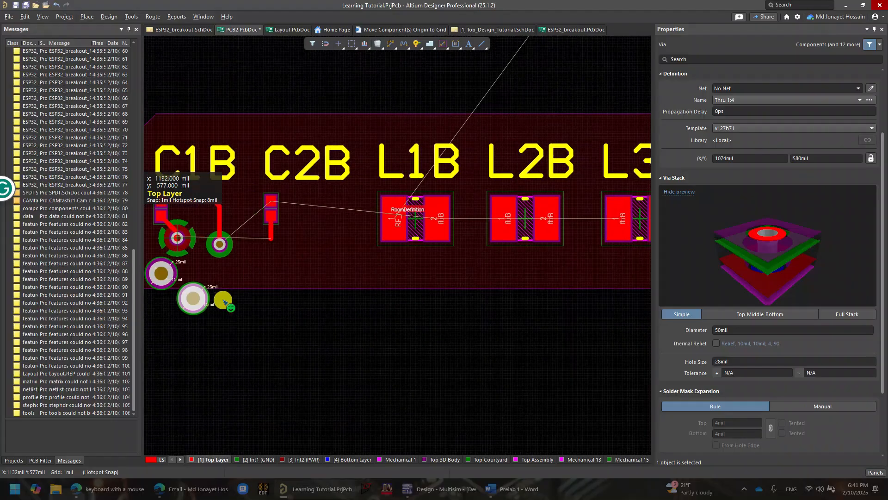
{"action": "scroll", "coordinate": [224, 300], "scroll_direction": "down", "scroll_amount": 5, "text": "ctrl"}
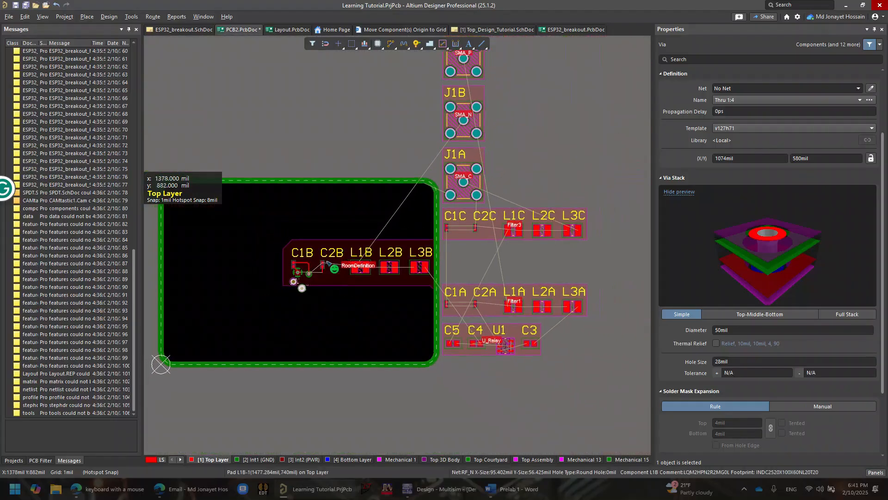